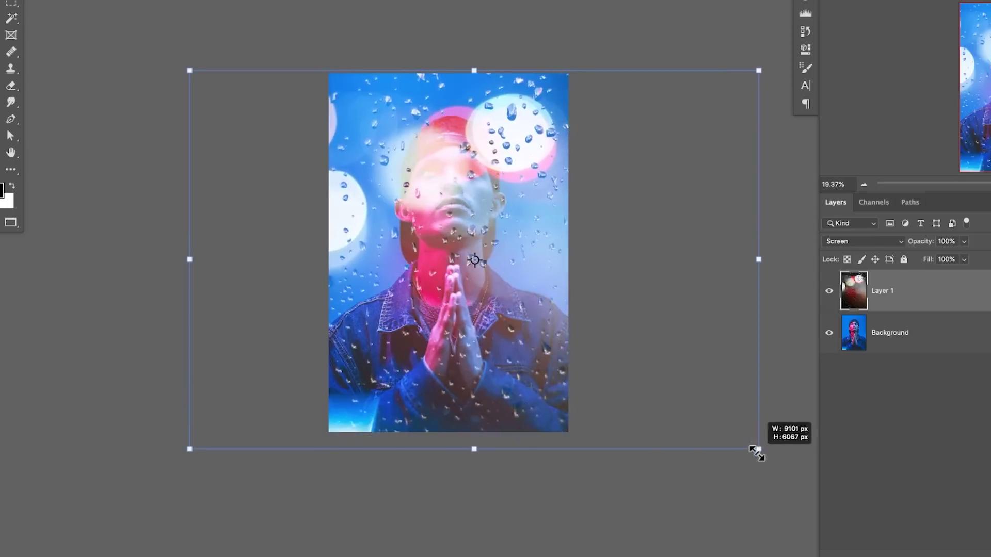
Step: Arrange the raindrop bokeh photo and the blue-lit portrait windows side by side
{"action": "left_click_drag", "start_coordinate": [687, 413], "coordinate": [706, 413]}
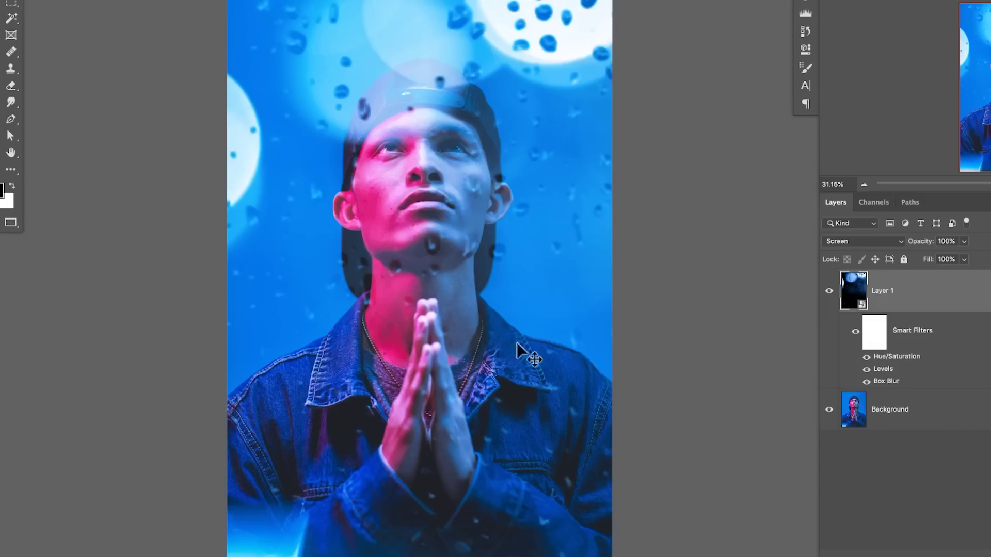
{"action": "left_click_drag", "start_coordinate": [517, 351], "coordinate": [721, 378]}
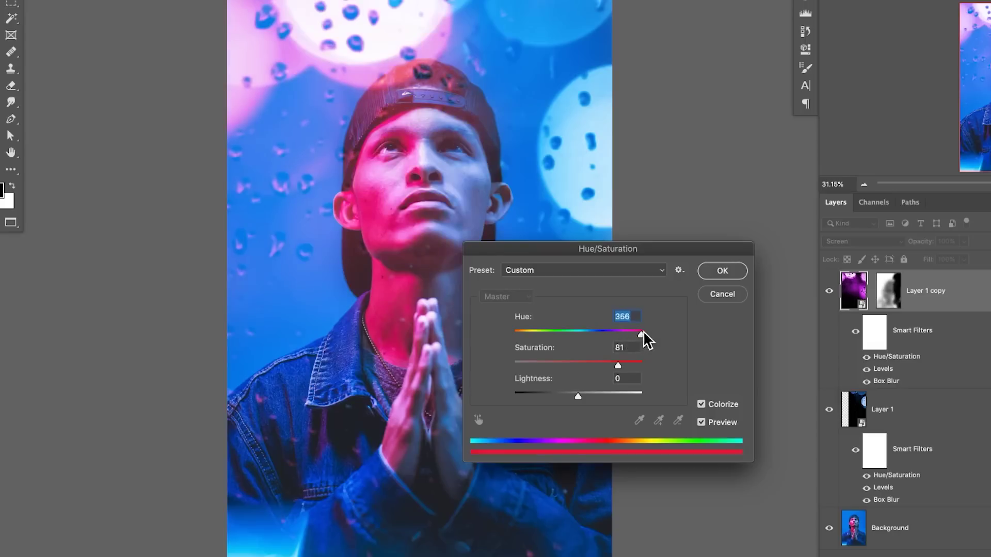
{"action": "left_click_drag", "start_coordinate": [629, 333], "coordinate": [508, 329]}
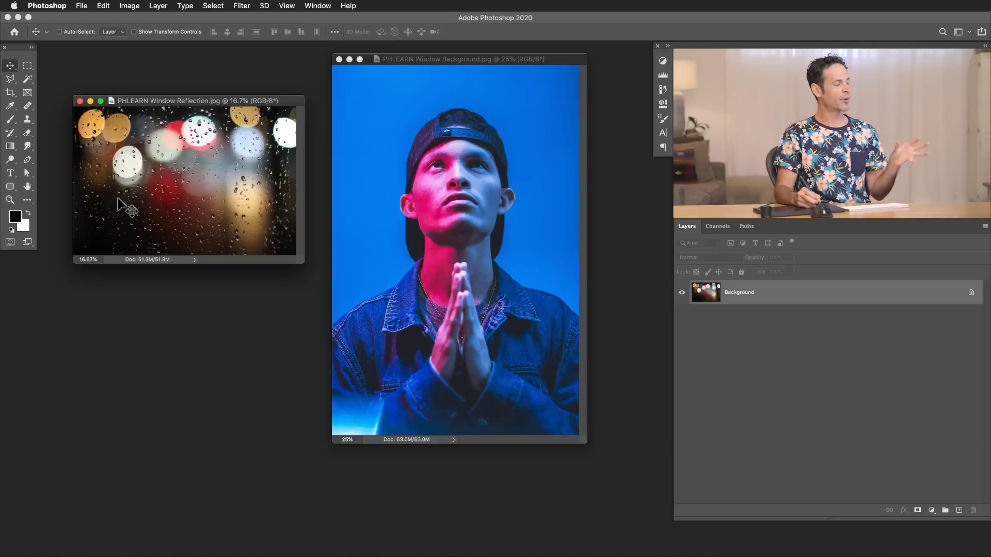
{"action": "key", "text": "super+equal"}
{"action": "key", "text": "super+equal"}
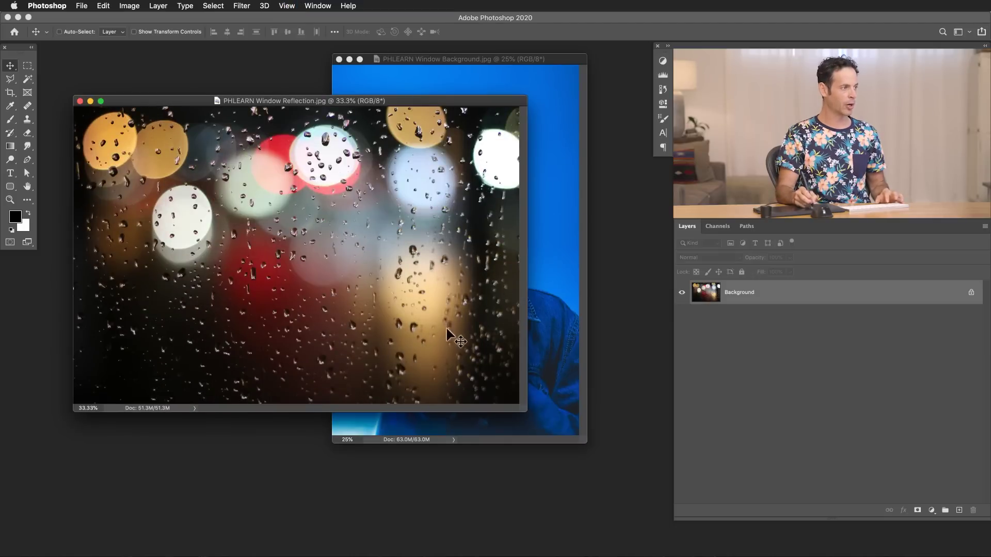
{"action": "key", "text": "super+minus"}
{"action": "key", "text": "super+minus"}
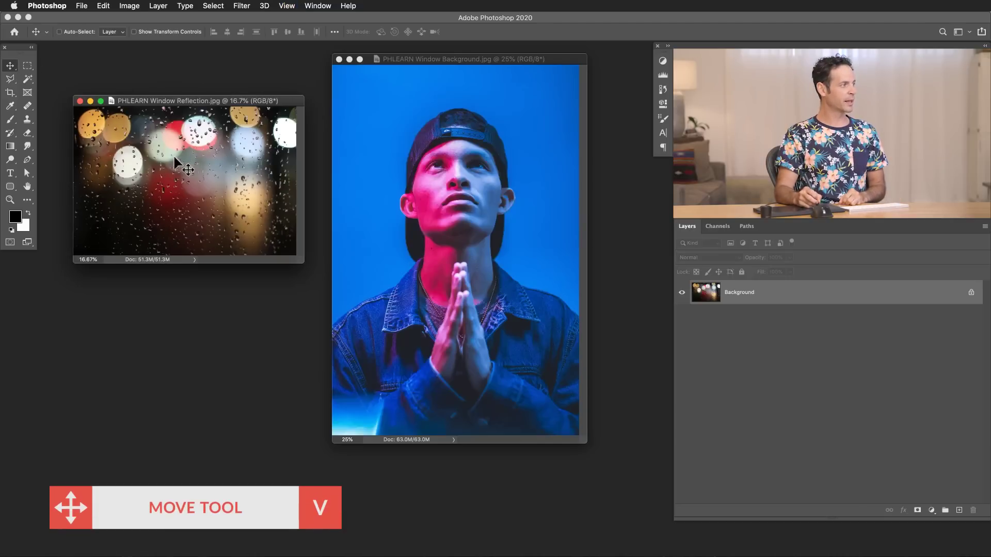
{"action": "left_click_drag", "start_coordinate": [174, 158], "coordinate": [455, 207]}
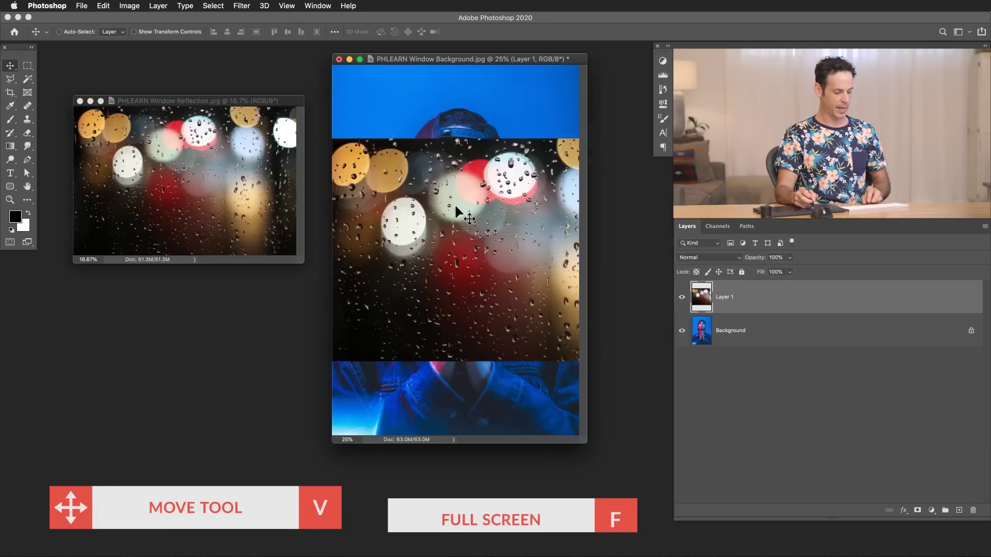
Step: Show the portrait full screen and scale the raindrop layer to about 169% to fill the canvas
{"action": "key", "text": "f"}
{"action": "left_click_drag", "start_coordinate": [487, 276], "coordinate": [372, 267]}
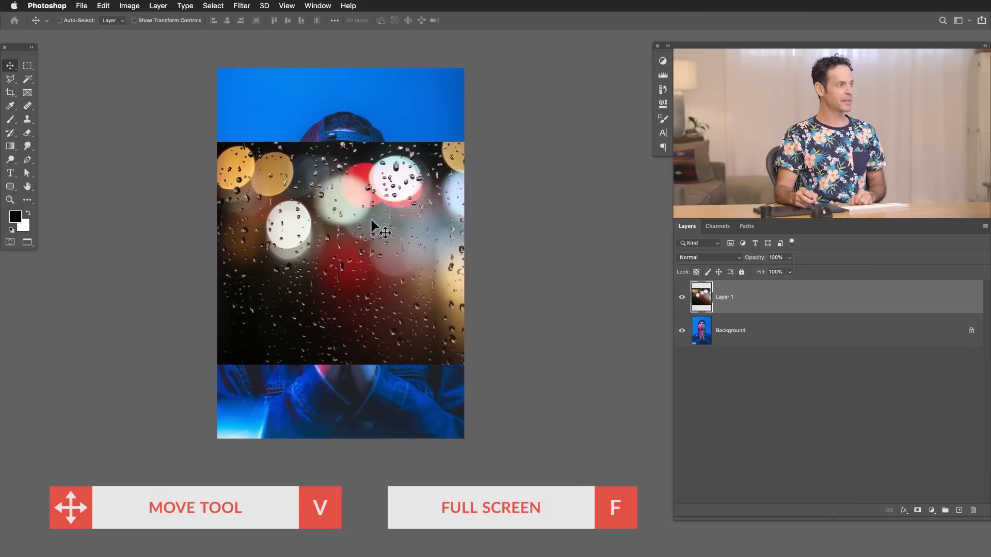
{"action": "key", "text": "super+t"}
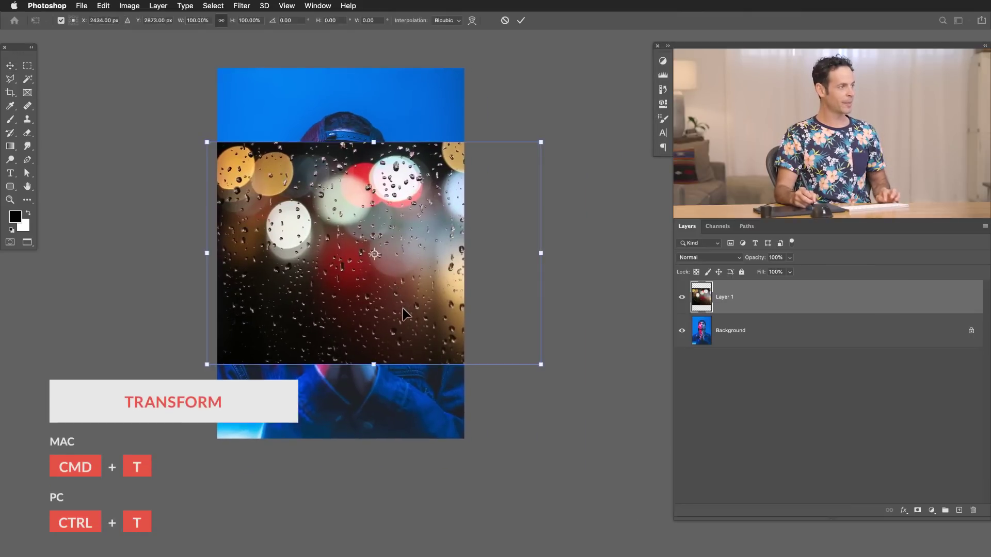
{"action": "left_click_drag", "start_coordinate": [540, 365], "coordinate": [664, 429]}
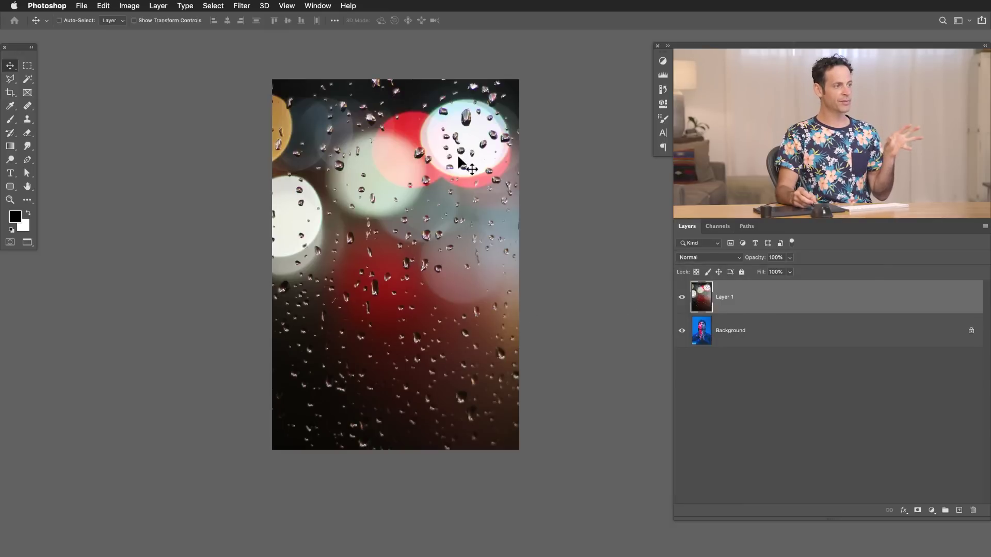
Step: Set Layer 1's blend mode to Screen and shift it left over the portrait
{"action": "left_click", "coordinate": [697, 260]}
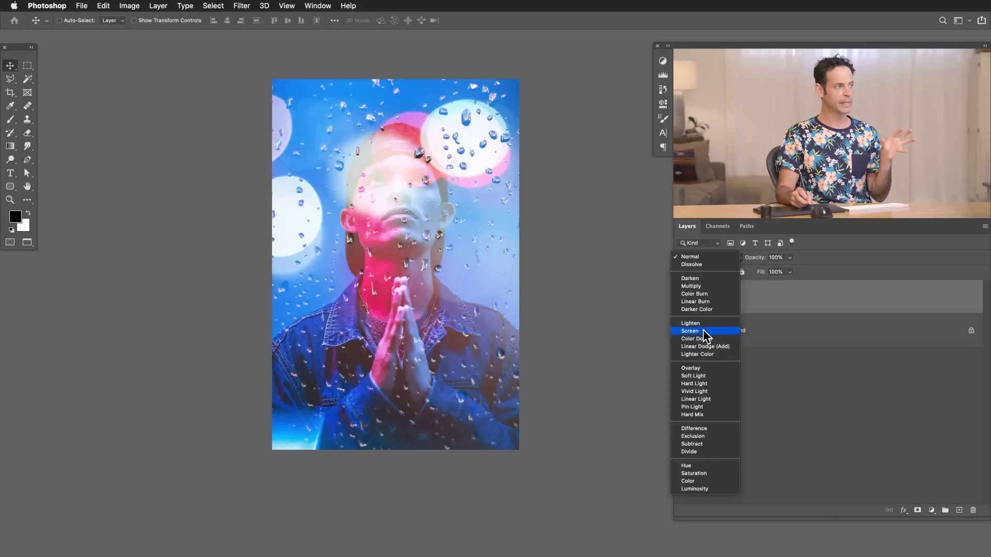
{"action": "left_click", "coordinate": [706, 333]}
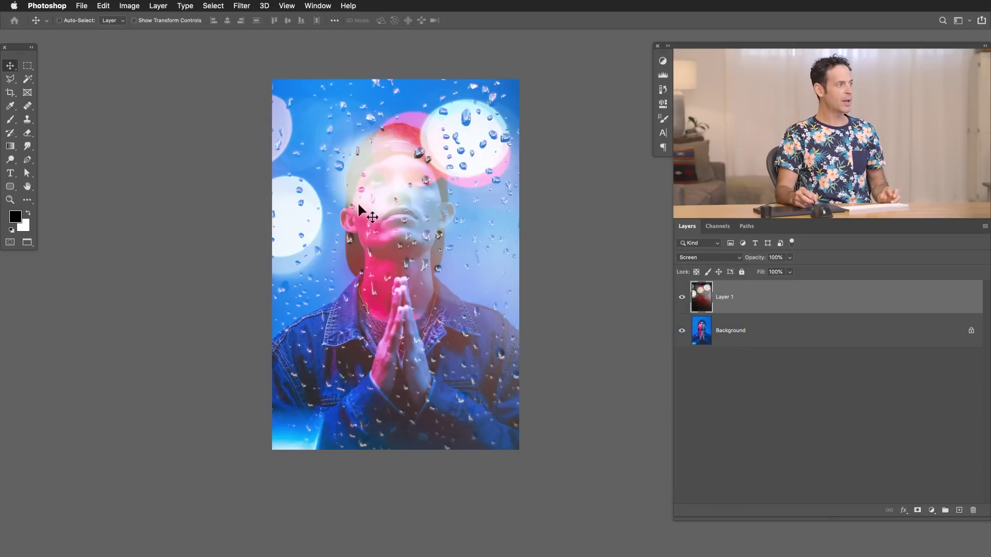
{"action": "left_click_drag", "start_coordinate": [467, 313], "coordinate": [474, 335]}
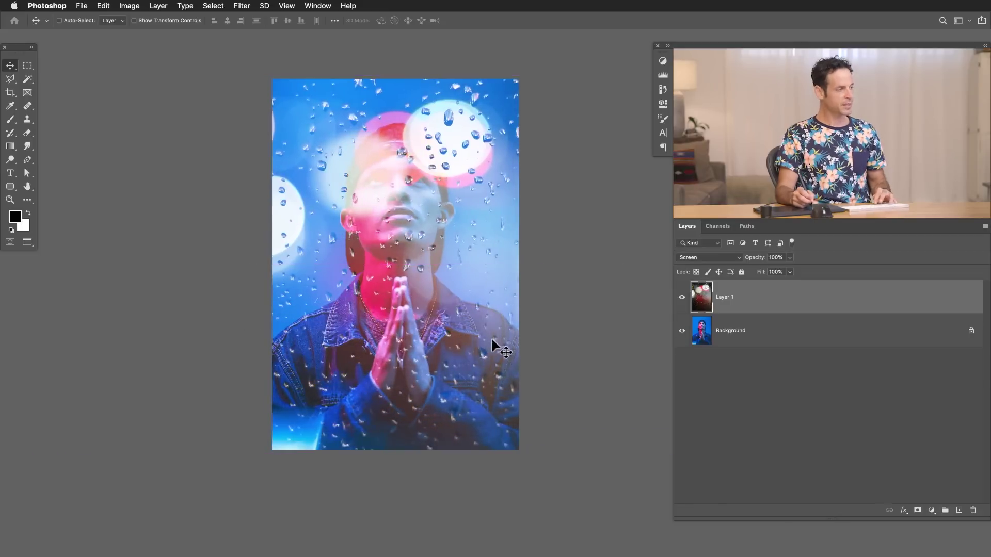
Step: Scale the raindrop layer to about 130% and move it up-right so bokeh lines the top
{"action": "key", "text": "super+minus"}
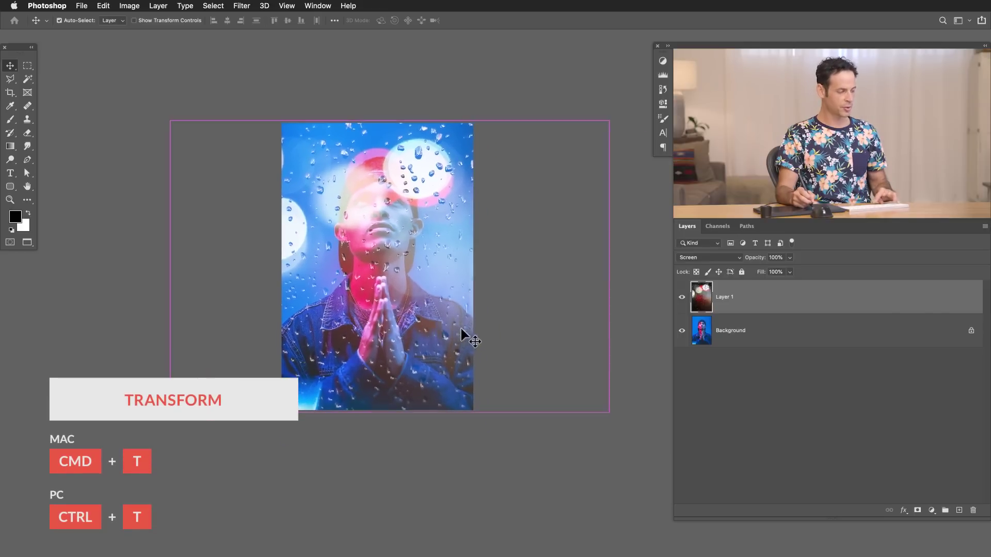
{"action": "key", "text": "super+t"}
{"action": "left_click_drag", "start_coordinate": [609, 412], "coordinate": [674, 456]}
{"action": "left_click_drag", "start_coordinate": [566, 408], "coordinate": [582, 395]}
{"action": "key", "text": "Return"}
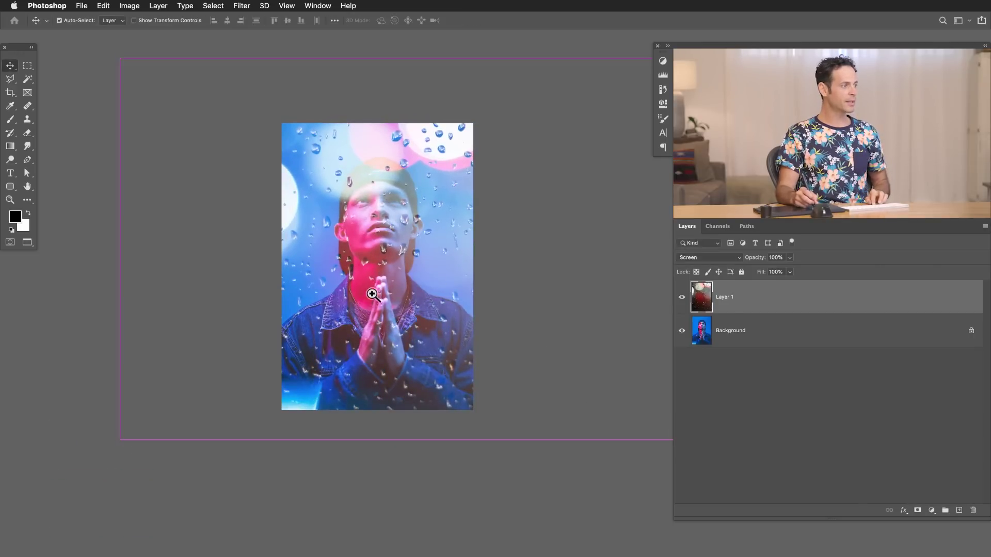
{"action": "scroll", "coordinate": [392, 283], "scroll_direction": "up", "scroll_amount": 3}
{"action": "left_click_drag", "start_coordinate": [398, 272], "coordinate": [387, 292]}
{"action": "scroll", "coordinate": [386, 292], "scroll_direction": "up", "scroll_amount": 5}
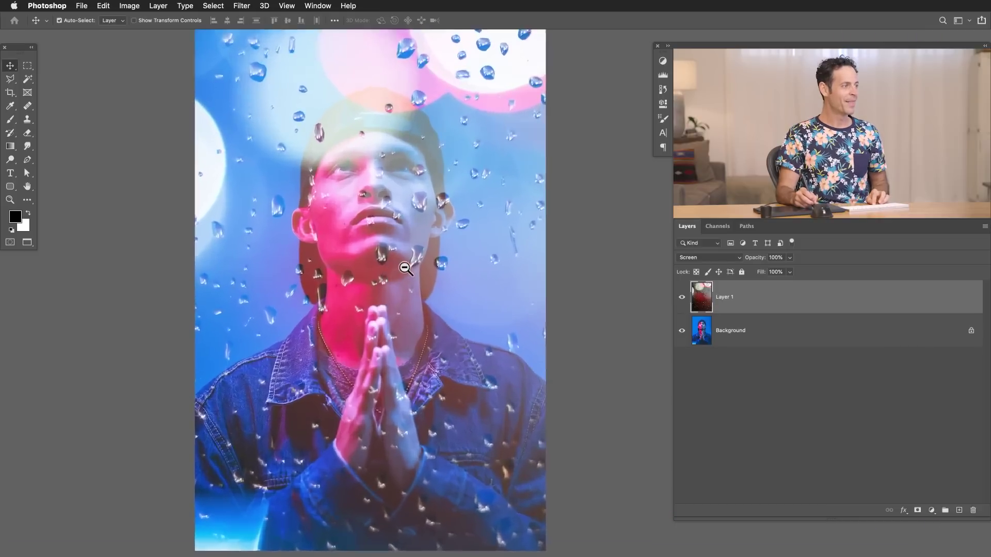
{"action": "left_click_drag", "start_coordinate": [427, 250], "coordinate": [382, 268]}
{"action": "left_click", "coordinate": [323, 265], "text": "super"}
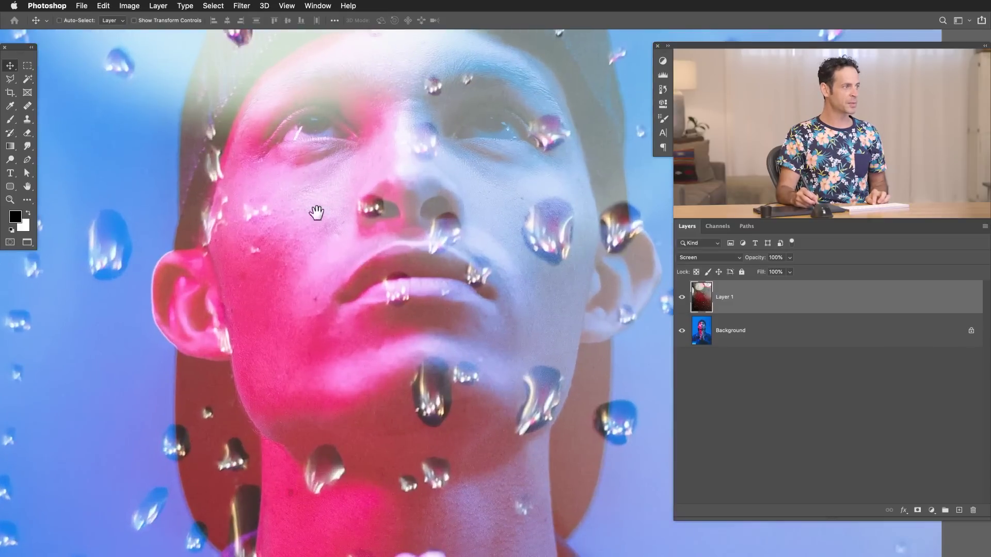
{"action": "left_click_drag", "start_coordinate": [567, 443], "coordinate": [361, 231]}
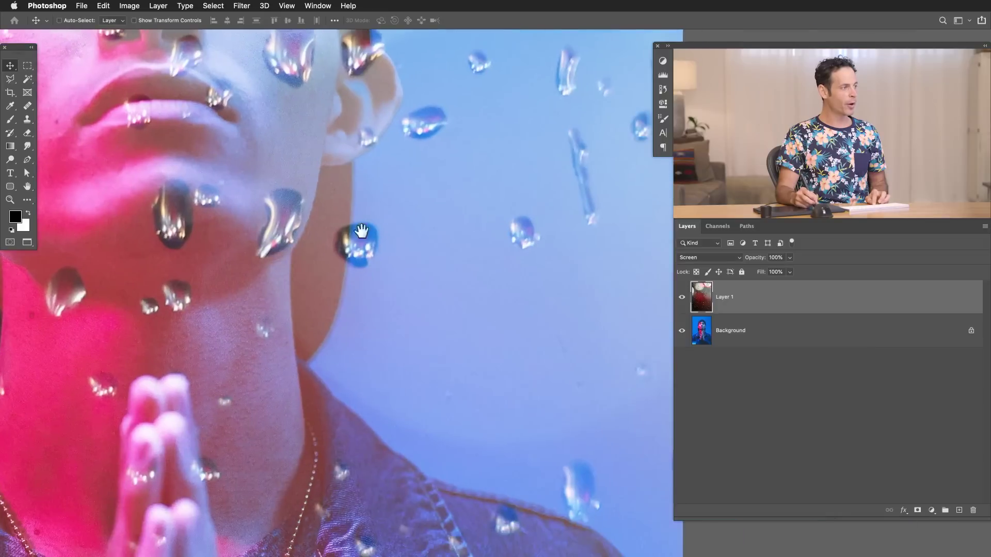
{"action": "left_click_drag", "start_coordinate": [423, 274], "coordinate": [378, 310]}
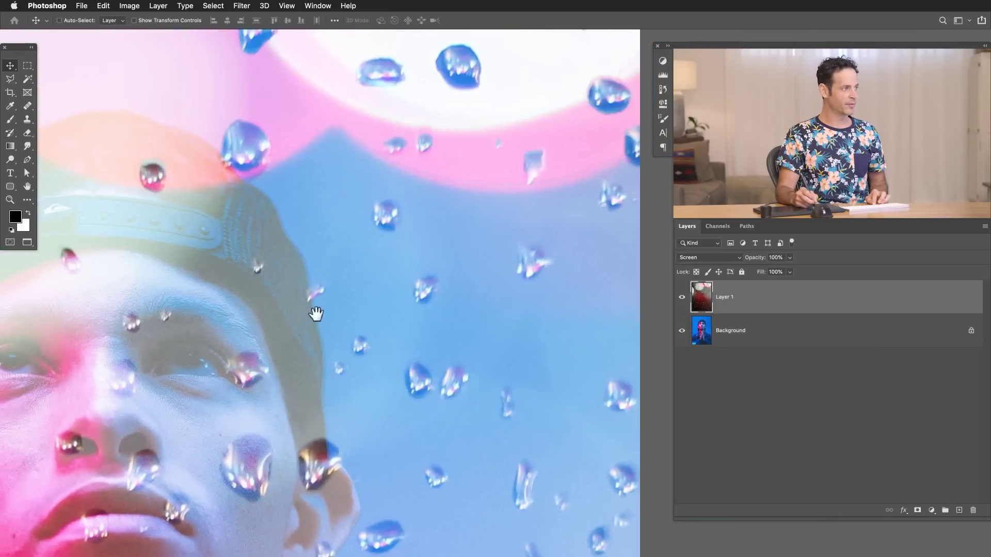
{"action": "key", "text": "super+0"}
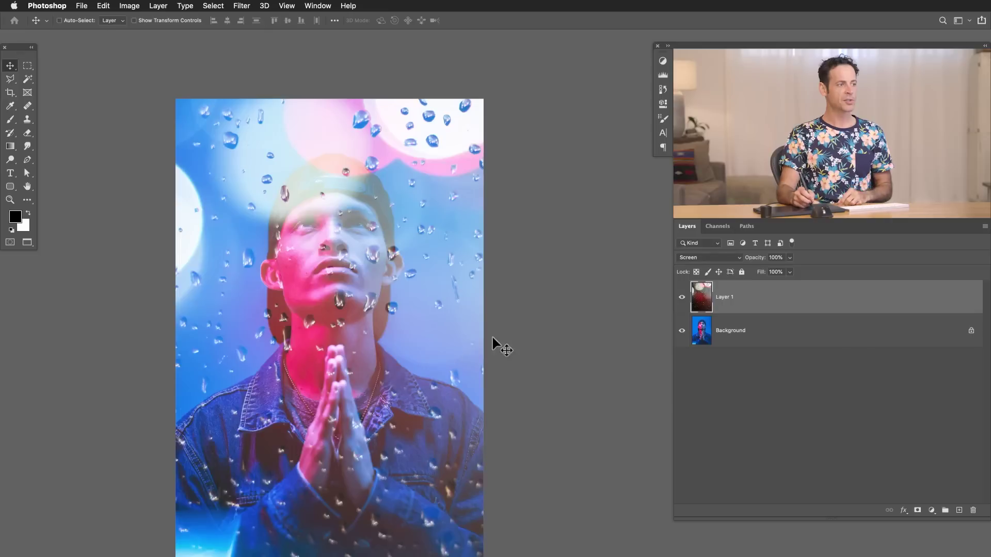
{"action": "scroll", "coordinate": [423, 298], "scroll_direction": "down", "scroll_amount": 3}
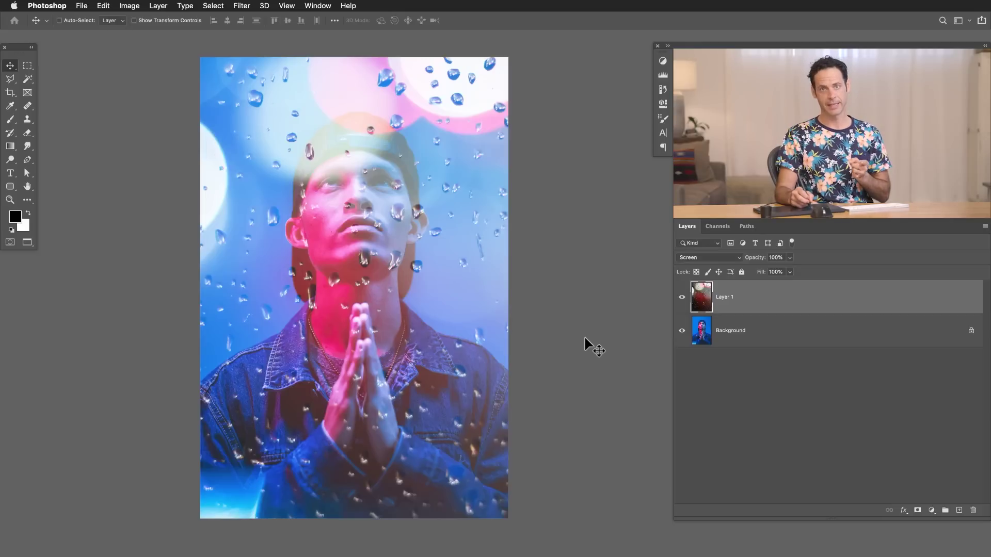
Step: Convert Layer 1 to a Smart Object via Normal mode, then restore its Screen blending
{"action": "left_click", "coordinate": [702, 258]}
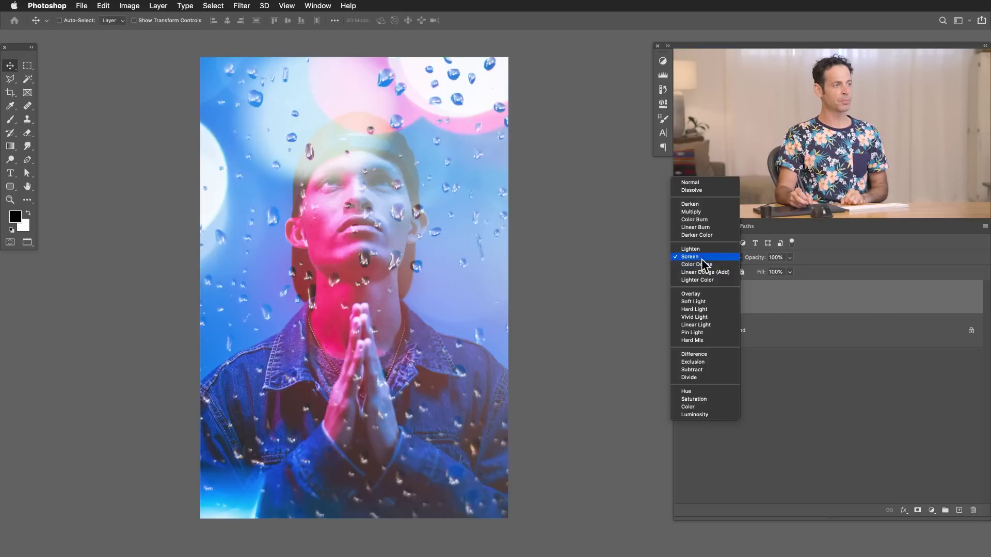
{"action": "left_click", "coordinate": [703, 184]}
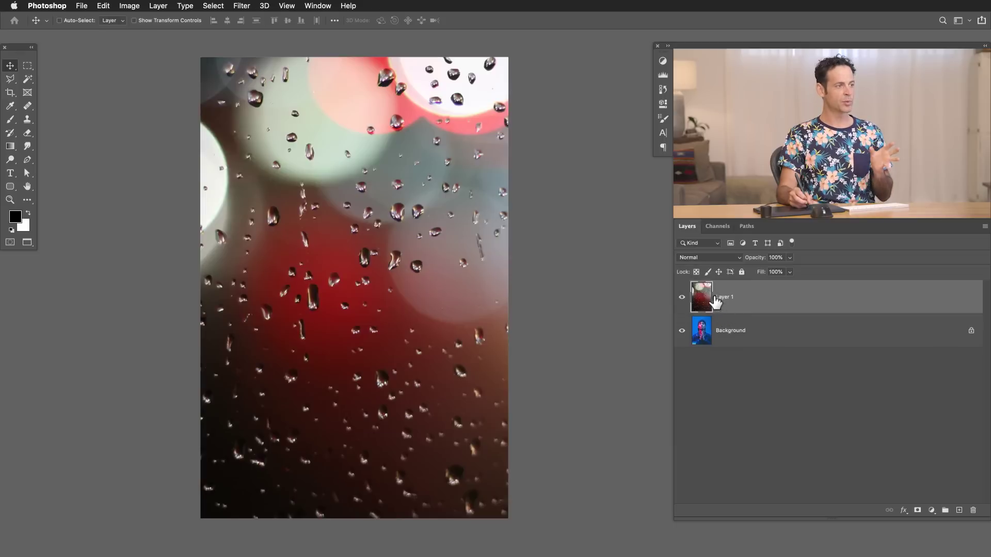
{"action": "right_click", "coordinate": [746, 302]}
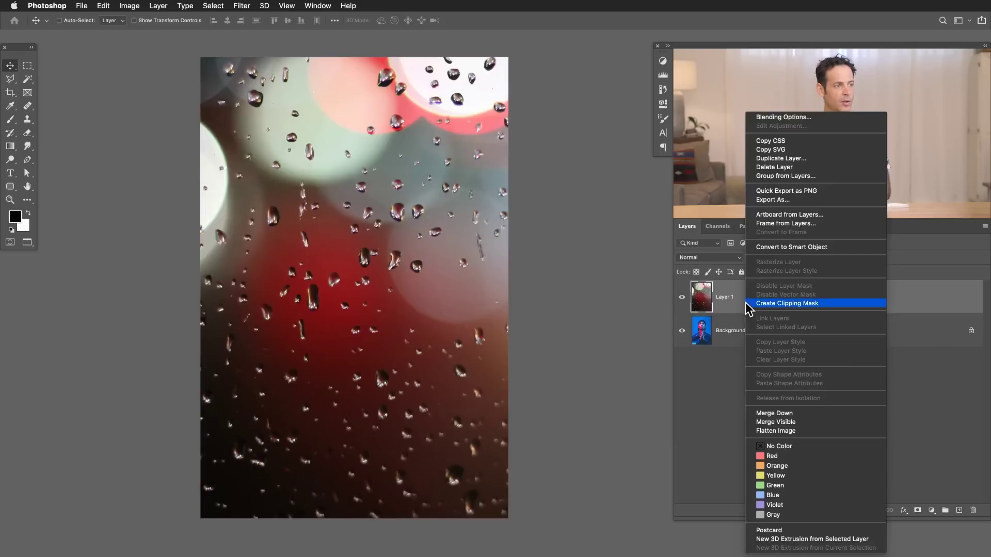
{"action": "left_click", "coordinate": [777, 250]}
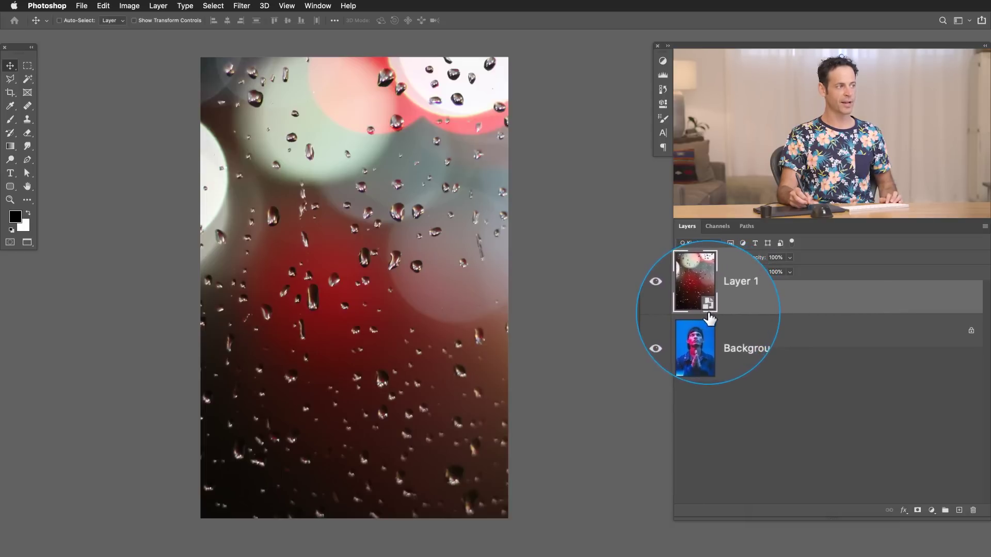
{"action": "left_click", "coordinate": [699, 258]}
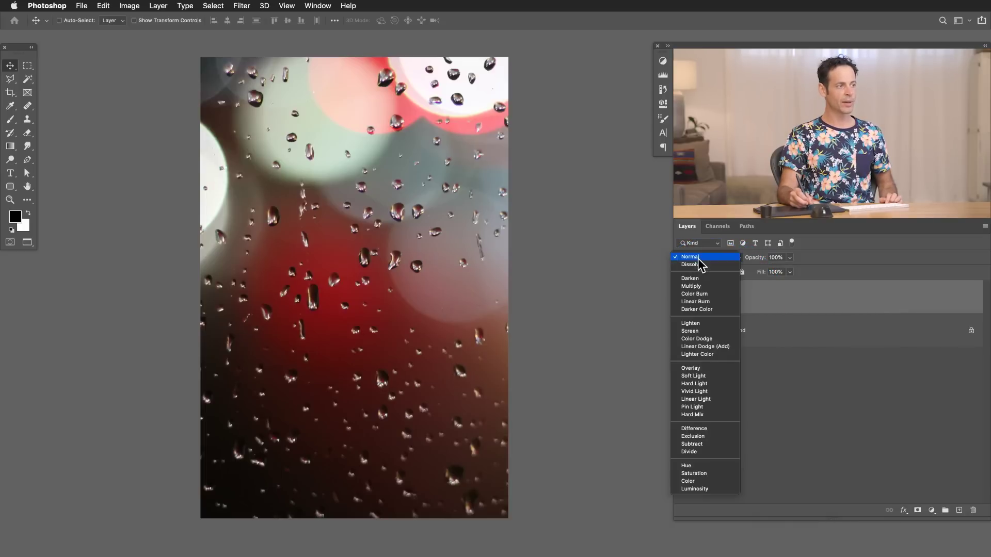
{"action": "left_click", "coordinate": [706, 331]}
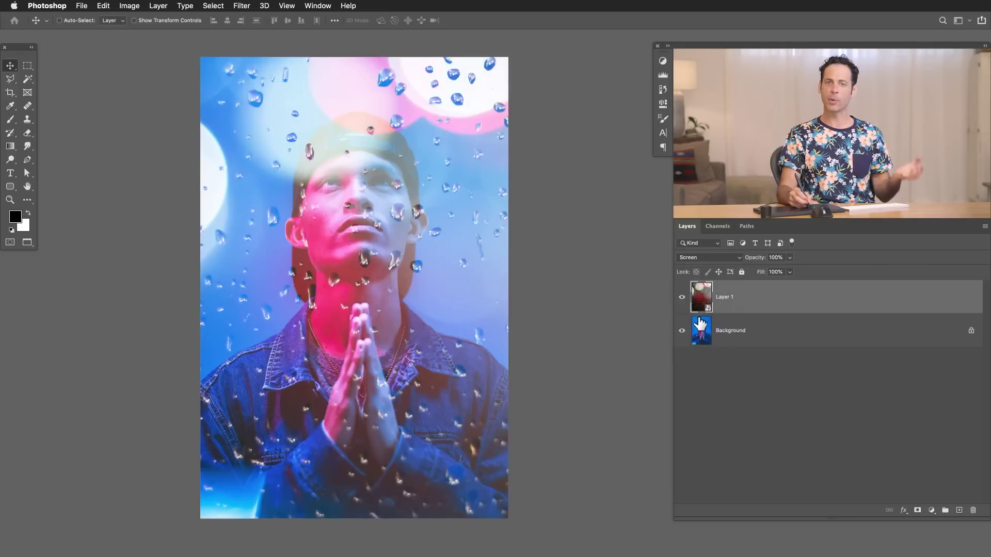
Step: Apply a 7-pixel Box Blur smart filter to the raindrop layer
{"action": "left_click", "coordinate": [241, 6]}
{"action": "mouse_move", "coordinate": [331, 131]}
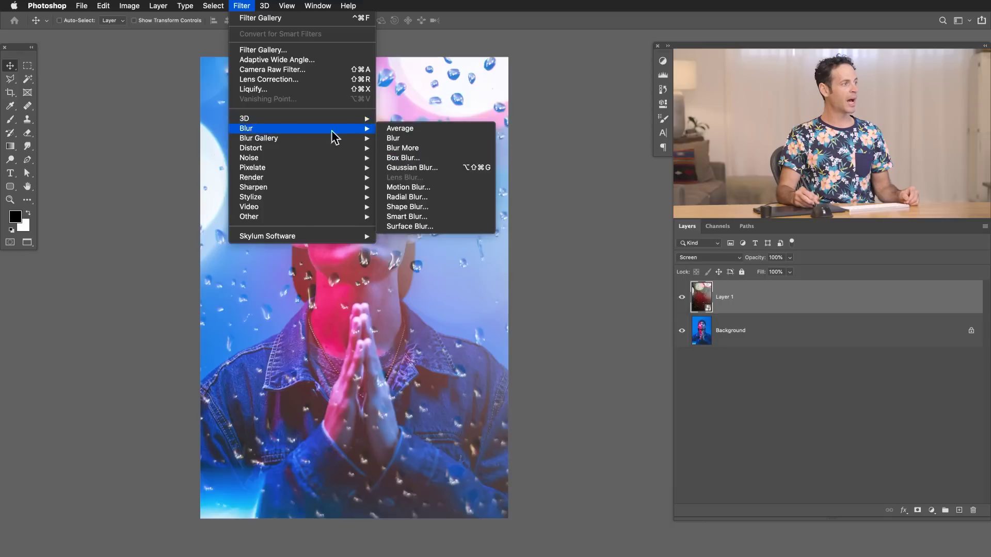
{"action": "left_click", "coordinate": [438, 159]}
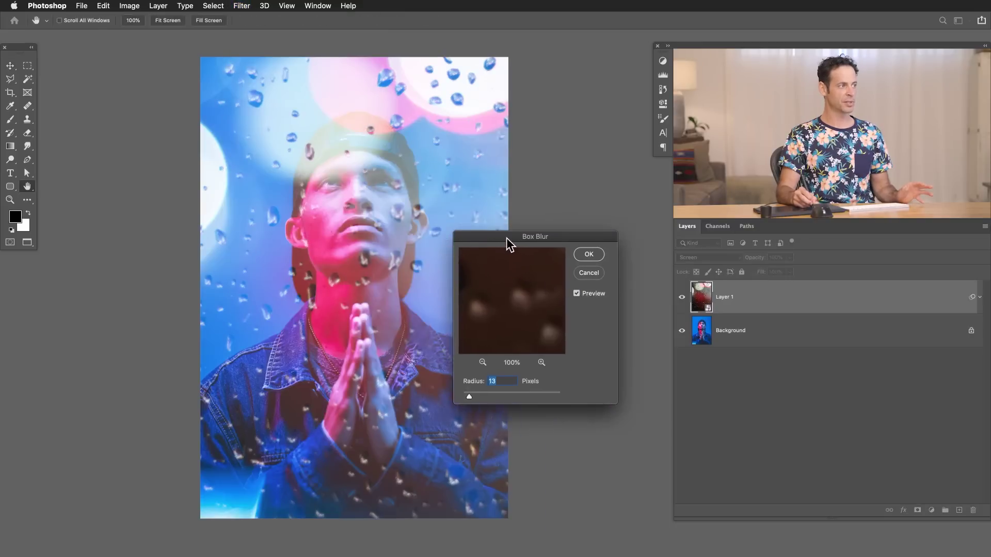
{"action": "left_click_drag", "start_coordinate": [506, 238], "coordinate": [514, 238]}
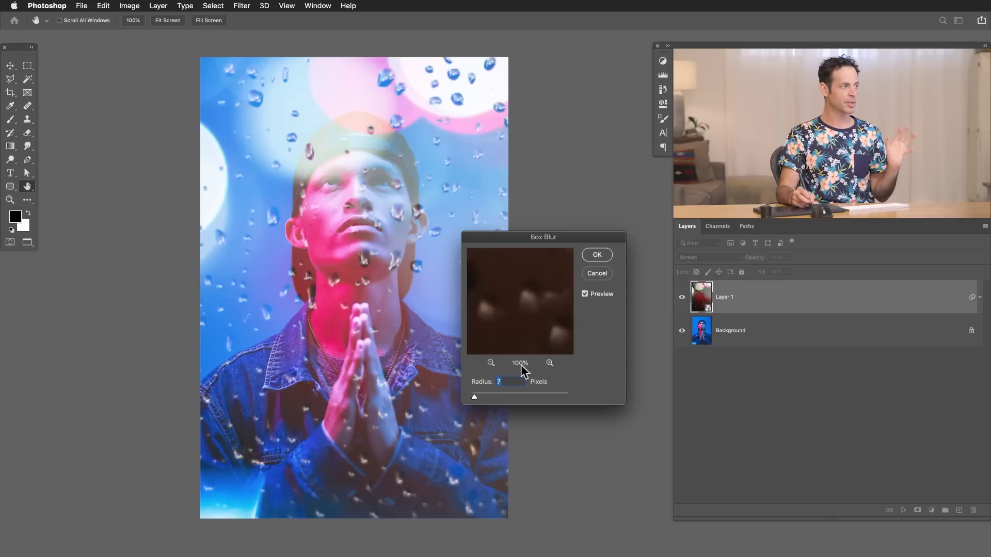
{"action": "left_click", "coordinate": [593, 255]}
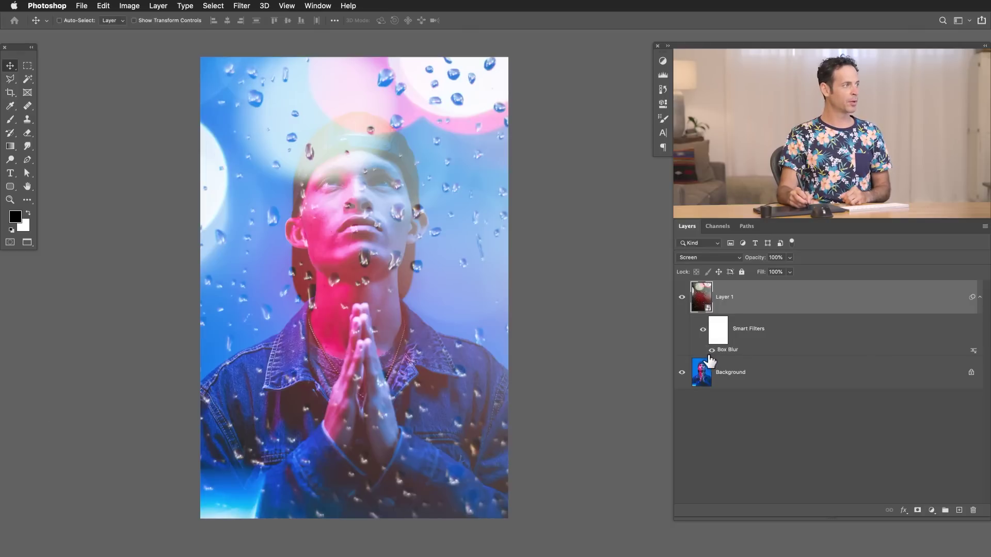
Step: Add a Levels smart filter with black input 83 and midtones 0.80
{"action": "key", "text": "super+l"}
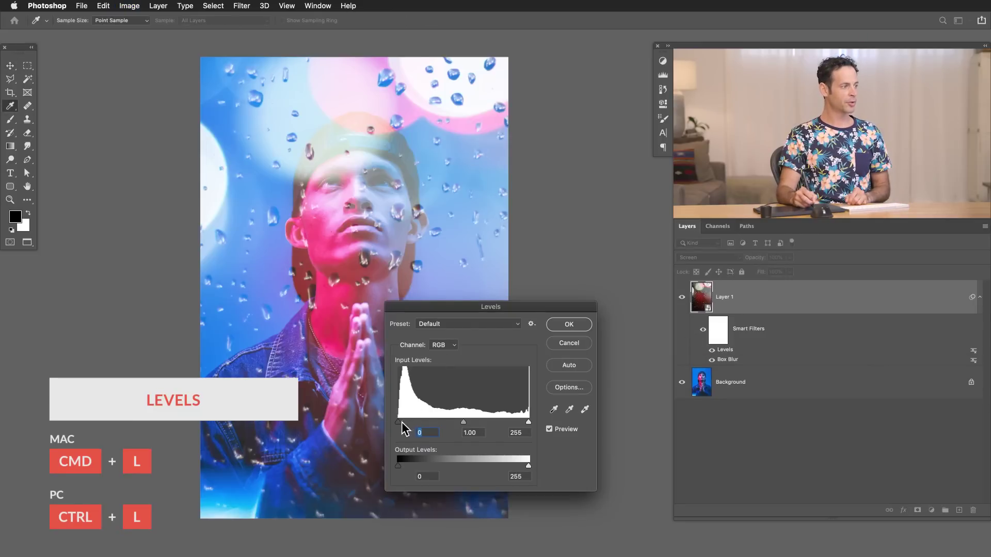
{"action": "left_click_drag", "start_coordinate": [403, 428], "coordinate": [493, 420]}
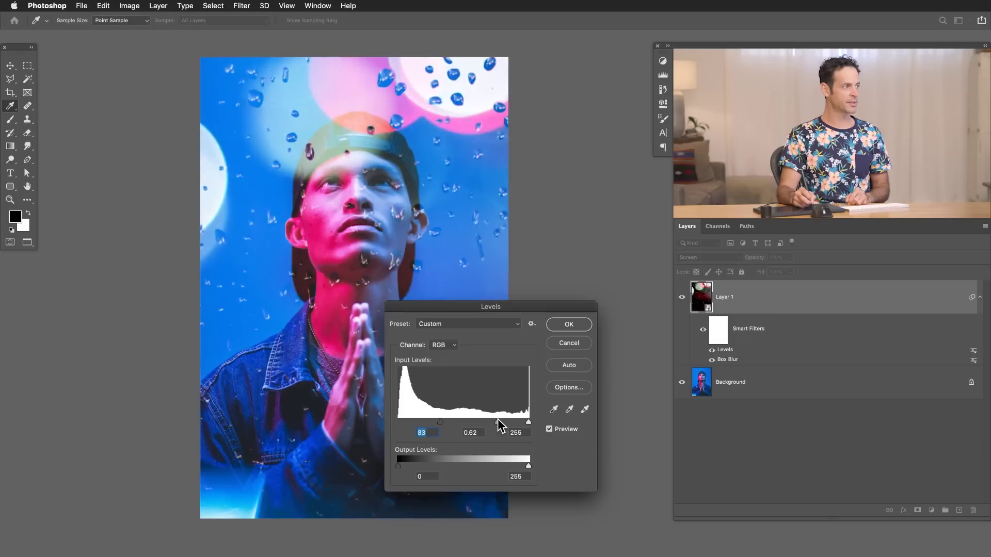
{"action": "left_click_drag", "start_coordinate": [498, 419], "coordinate": [491, 421]}
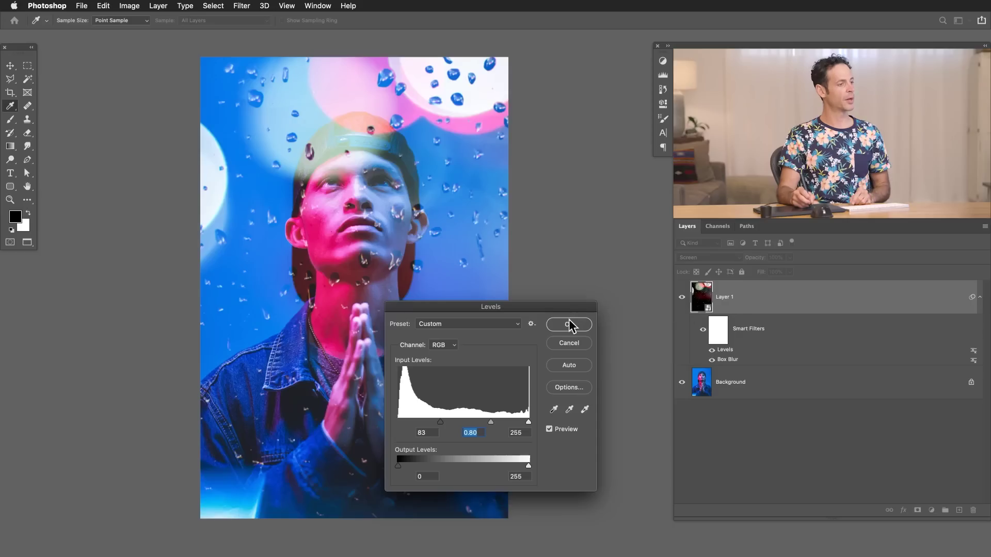
{"action": "left_click", "coordinate": [570, 324]}
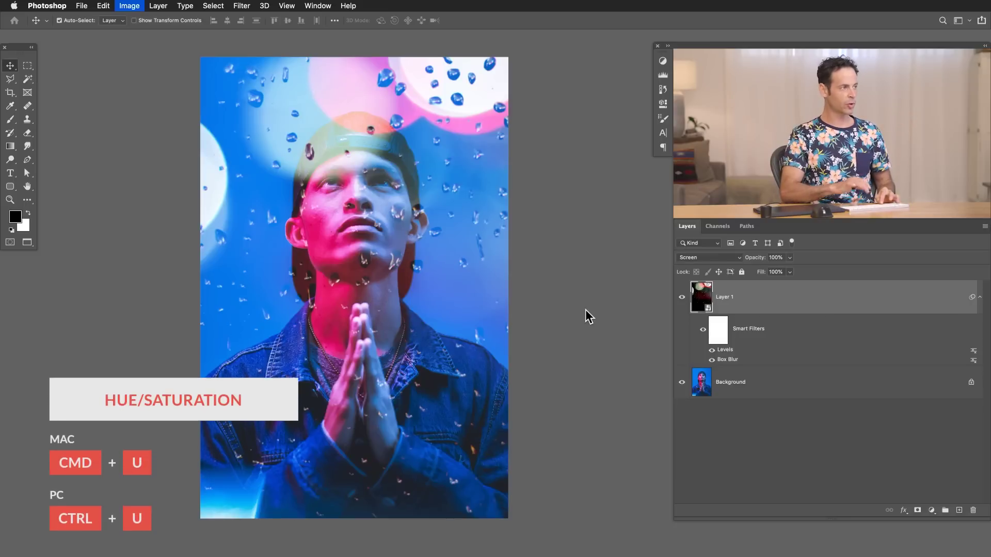
Step: Add a colorized Hue/Saturation filter at hue 212, saturation 81, and toggle filters to compare
{"action": "key", "text": "super+u"}
{"action": "left_click", "coordinate": [570, 258]}
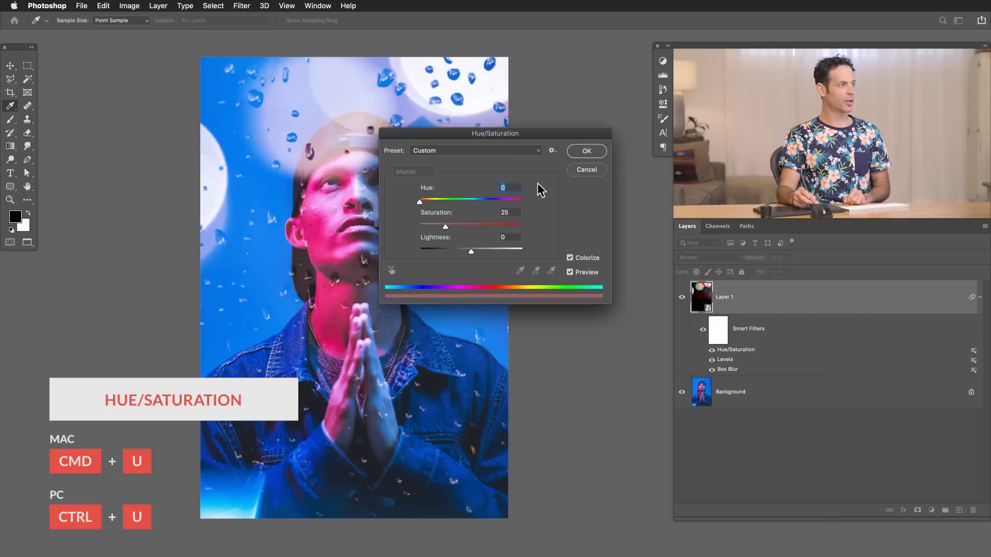
{"action": "left_click_drag", "start_coordinate": [523, 135], "coordinate": [534, 266]}
{"action": "left_click_drag", "start_coordinate": [465, 355], "coordinate": [503, 356]}
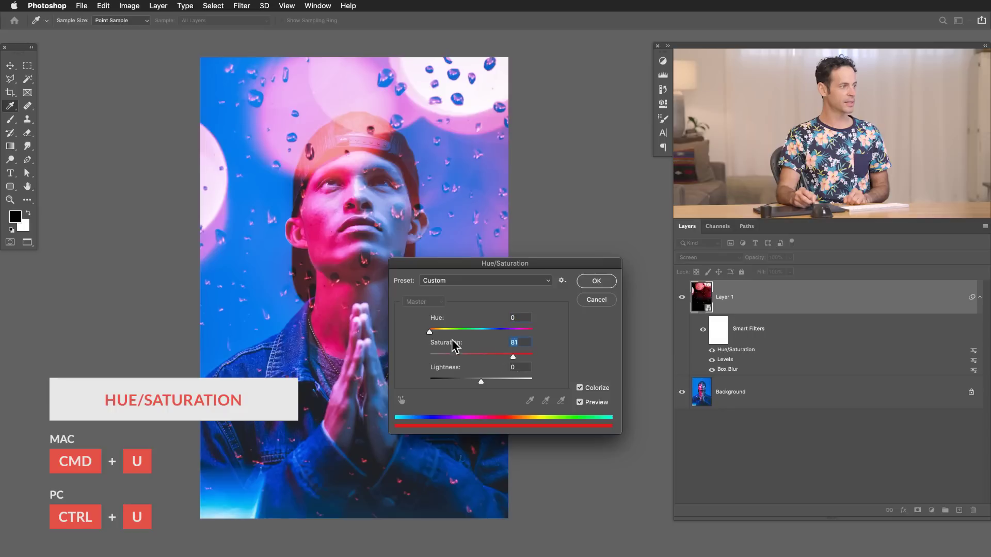
{"action": "left_click_drag", "start_coordinate": [430, 331], "coordinate": [491, 332]}
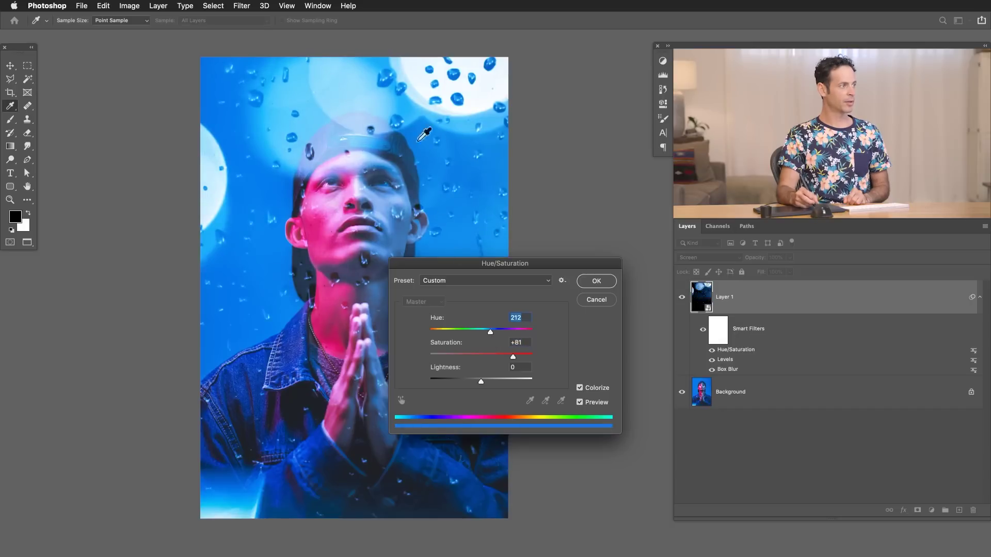
{"action": "left_click", "coordinate": [594, 279]}
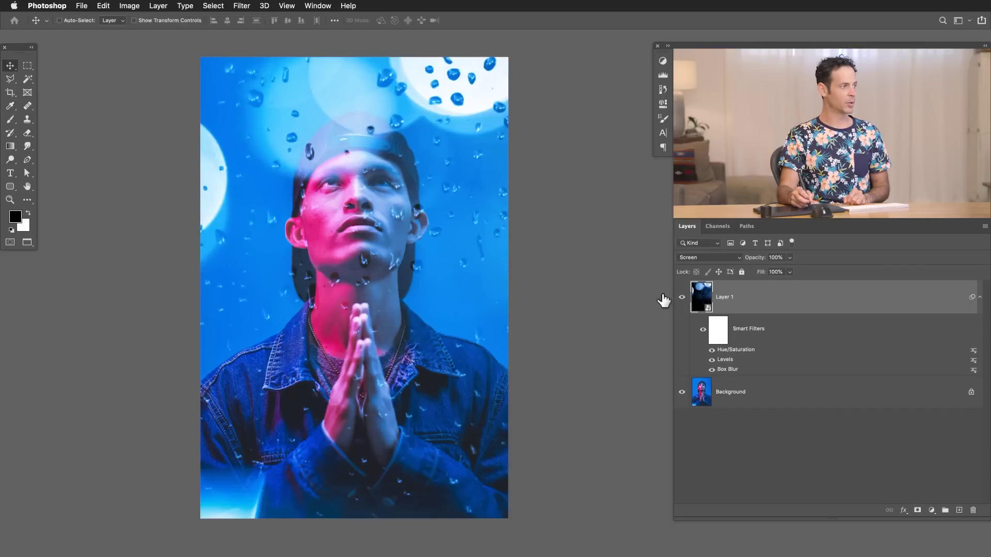
{"action": "left_click", "coordinate": [703, 330]}
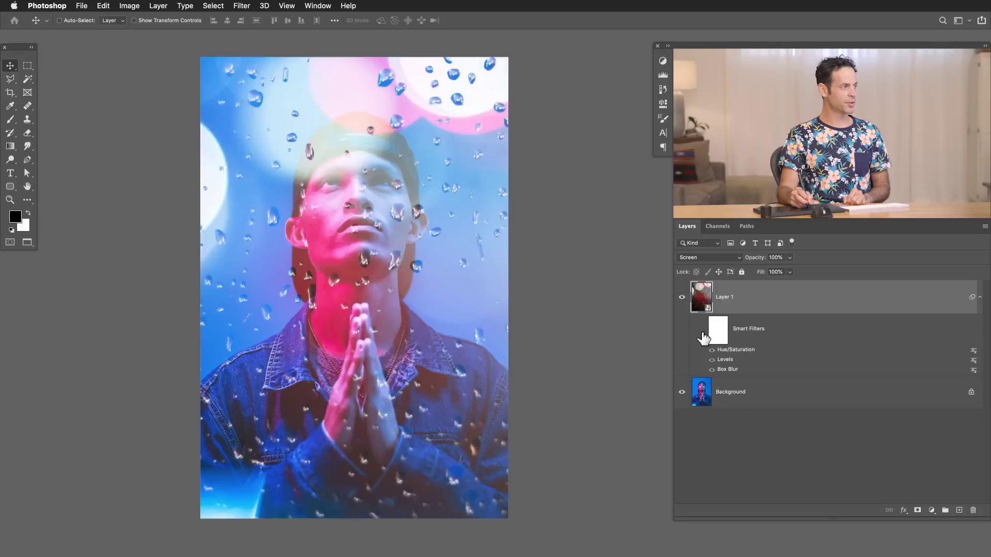
{"action": "left_click", "coordinate": [703, 331]}
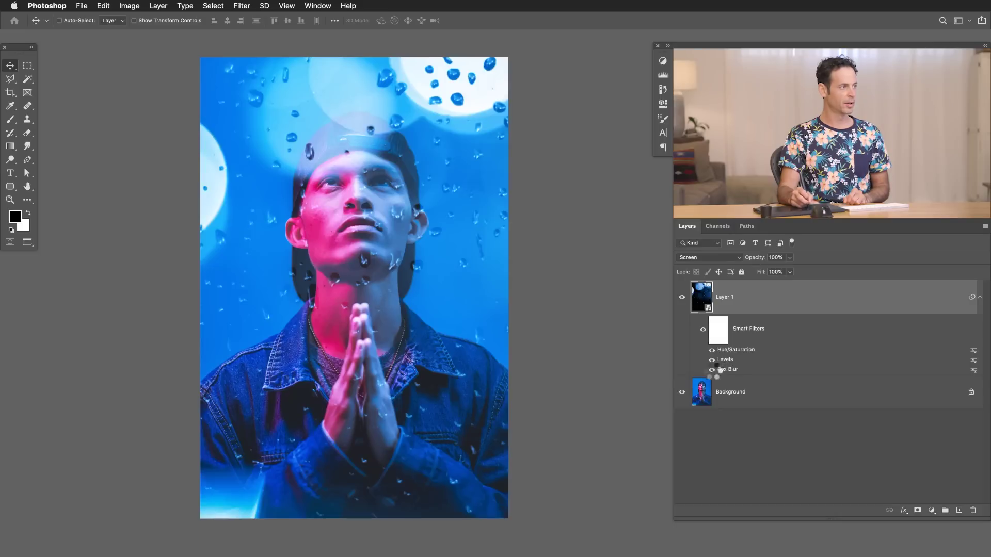
Step: Raise the Box Blur radius to 20 pixels and move the raindrop layer right
{"action": "left_click_drag", "start_coordinate": [484, 395], "coordinate": [482, 396]}
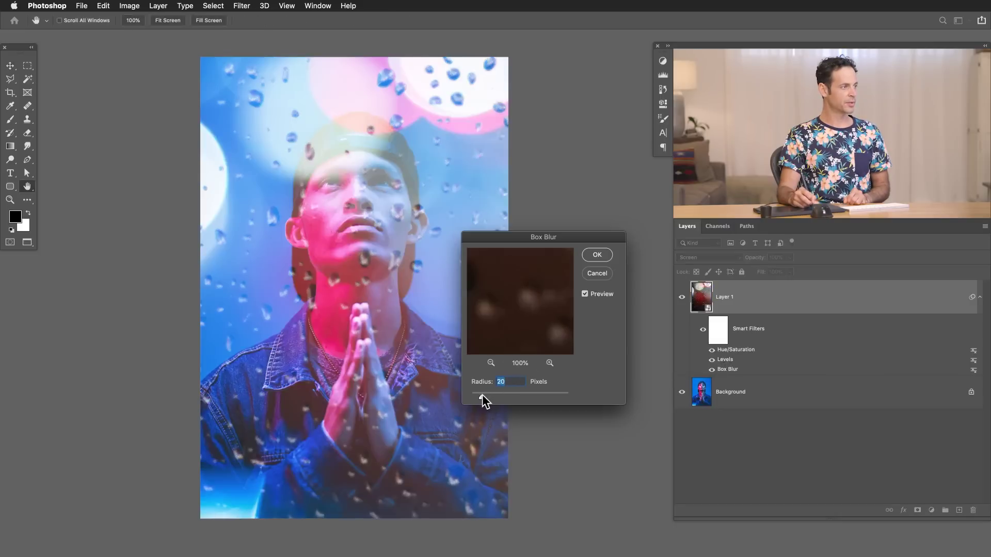
{"action": "left_click", "coordinate": [595, 258]}
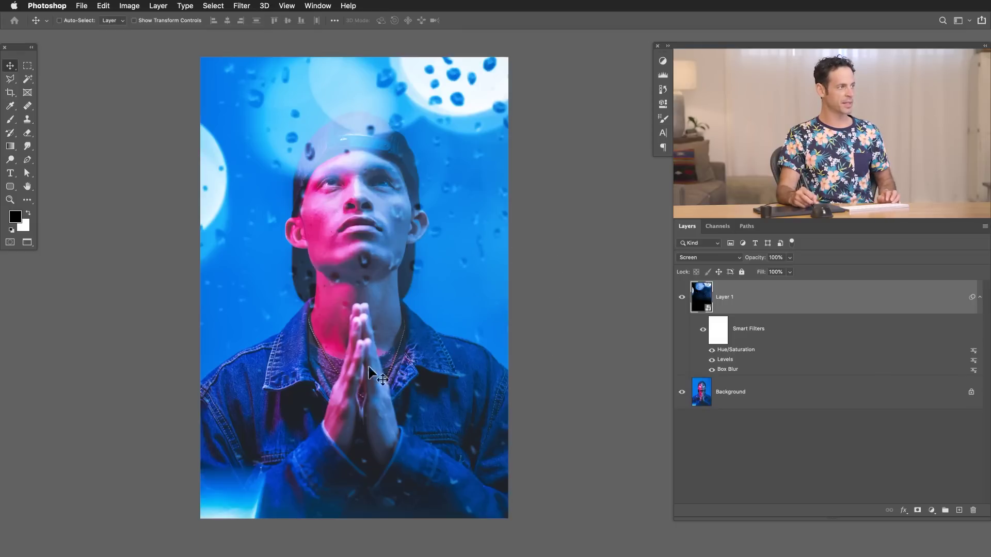
{"action": "left_click_drag", "start_coordinate": [370, 367], "coordinate": [592, 357]}
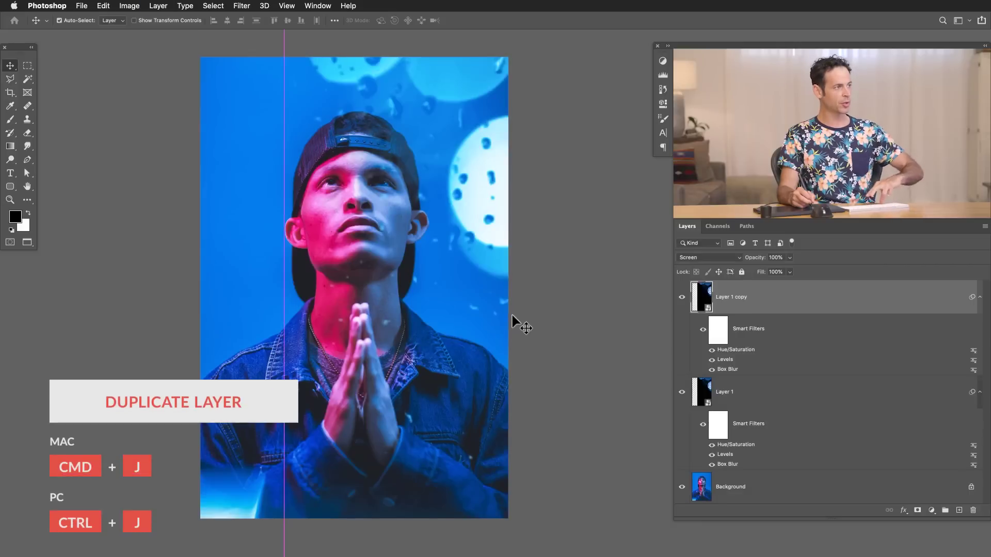
Step: Move Layer 1 copy left and retint its Hue/Saturation filter to hue 286
{"action": "left_click_drag", "start_coordinate": [535, 354], "coordinate": [234, 361]}
{"action": "left_click_drag", "start_coordinate": [292, 301], "coordinate": [388, 266]}
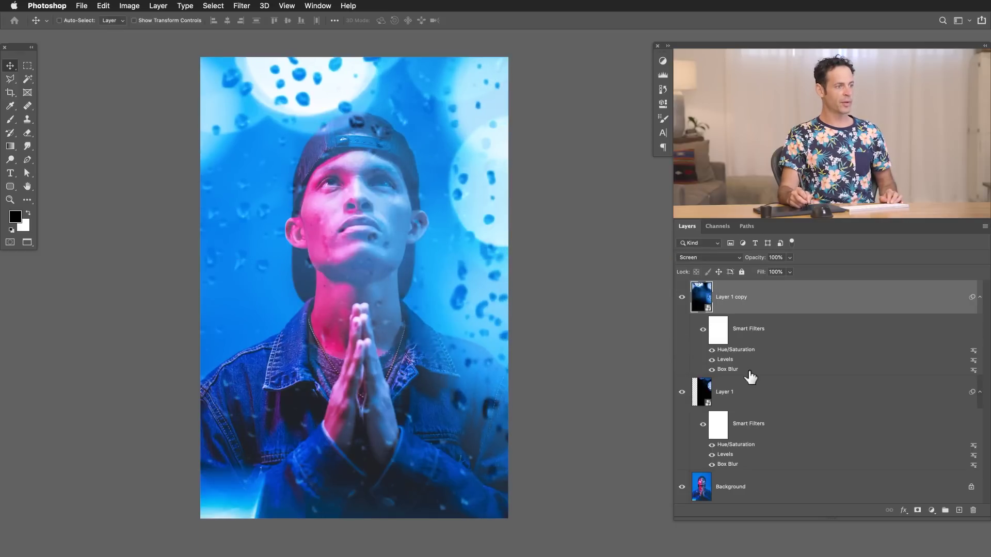
{"action": "double_click", "coordinate": [731, 351]}
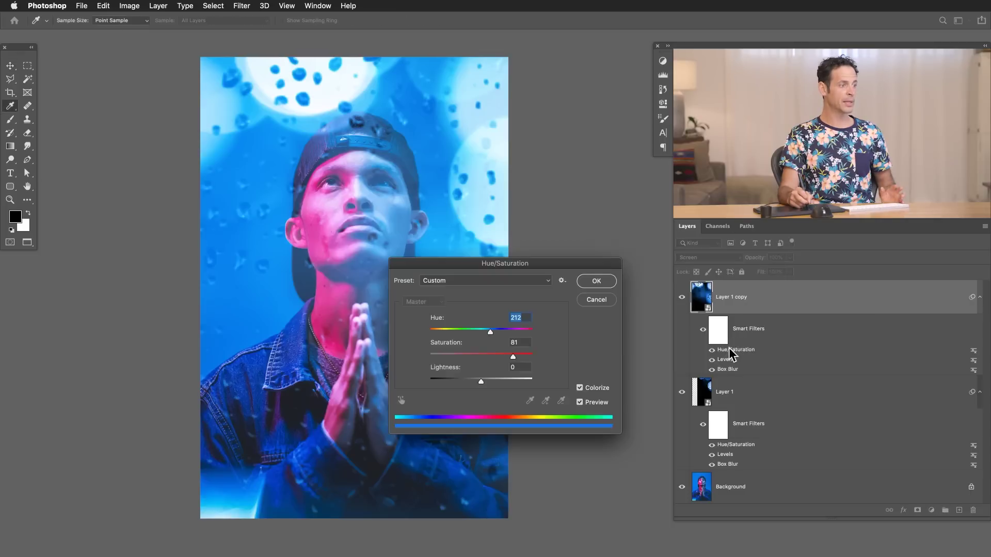
{"action": "left_click_drag", "start_coordinate": [486, 331], "coordinate": [514, 330]}
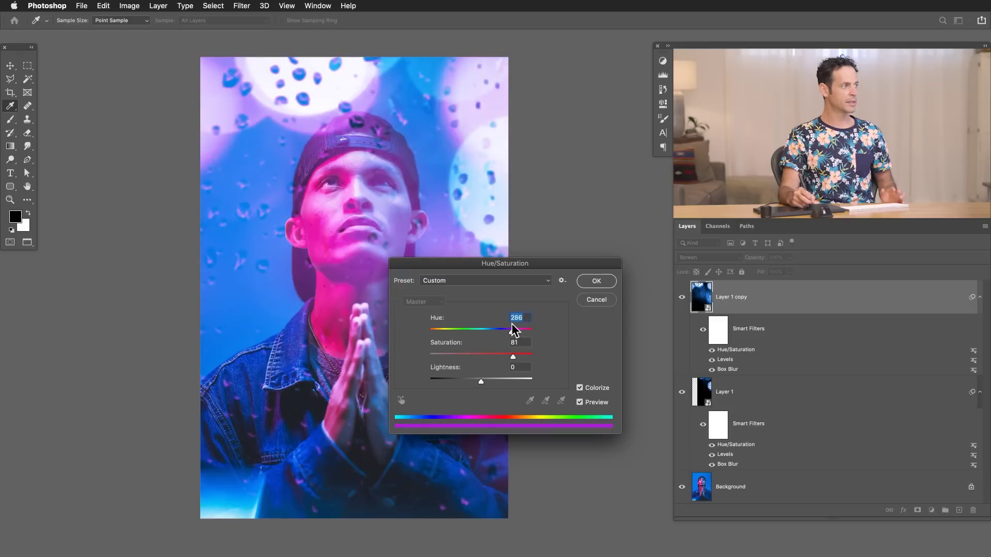
{"action": "left_click", "coordinate": [596, 282]}
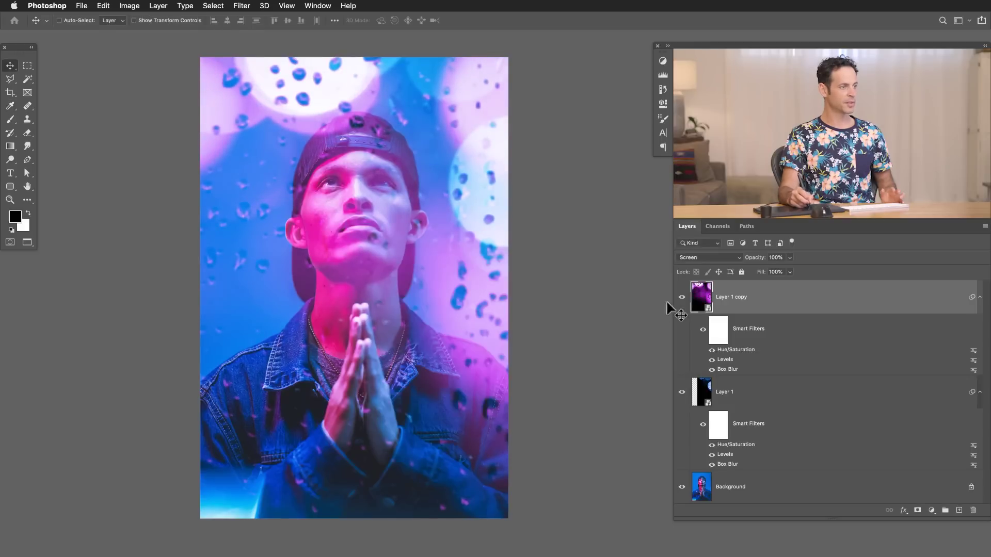
Step: Toggle Layer 1 copy's visibility twice to compare the pink overlay
{"action": "left_click", "coordinate": [681, 298]}
{"action": "left_click", "coordinate": [681, 298]}
{"action": "left_click", "coordinate": [682, 298]}
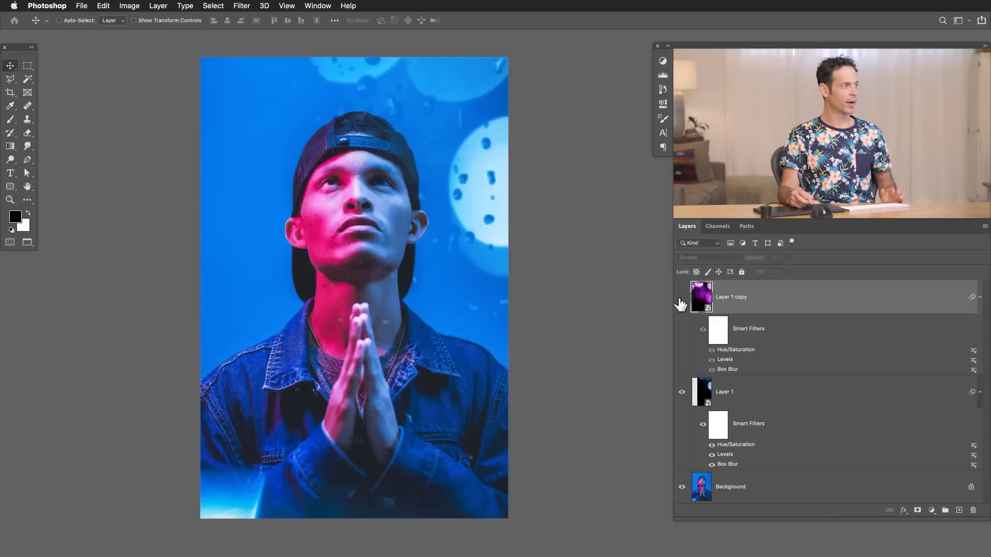
{"action": "left_click", "coordinate": [682, 298]}
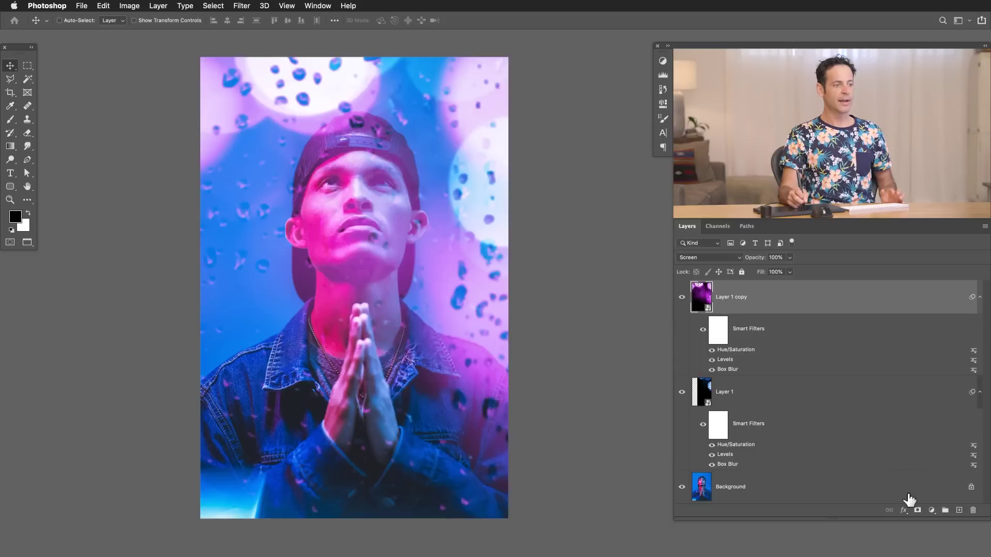
Step: Add a layer mask and paint black at 40% then 20% flow, fading right-side and lower bokeh
{"action": "left_click", "coordinate": [918, 511]}
{"action": "key", "text": "b"}
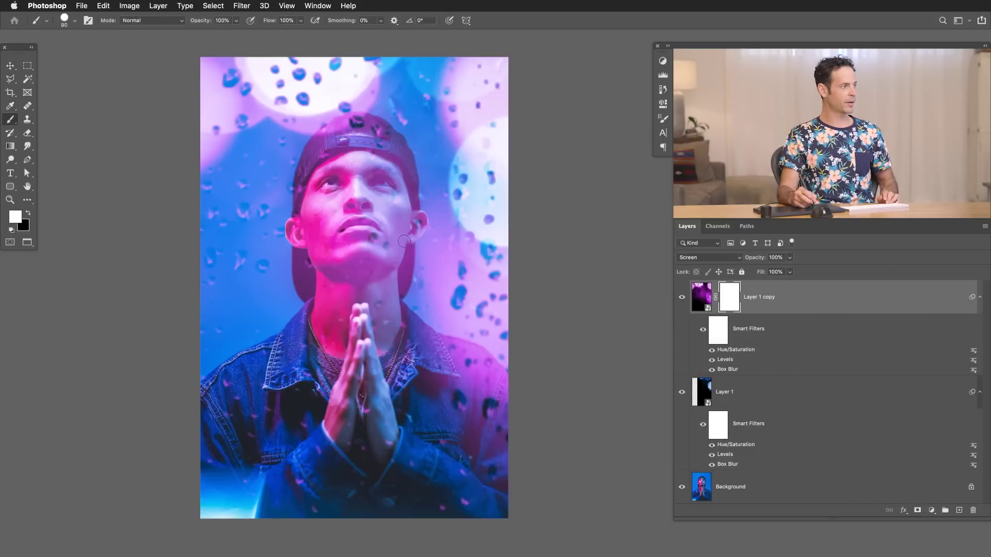
{"action": "left_click_drag", "start_coordinate": [354, 217], "coordinate": [416, 216]}
{"action": "key", "text": "x"}
{"action": "key", "text": "shift+4"}
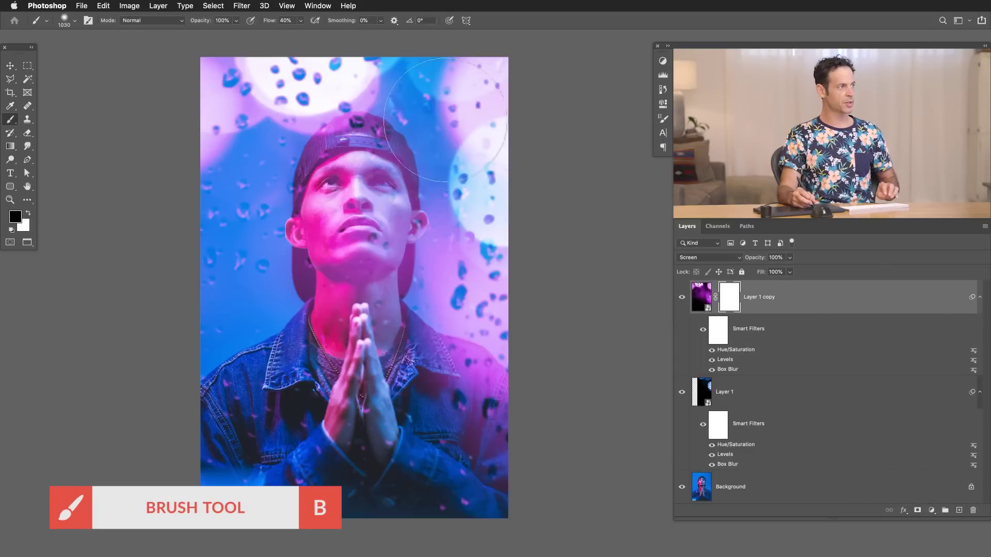
{"action": "mouse_move", "coordinate": [446, 120]}
{"action": "left_mouse_down"}
{"action": "mouse_move", "coordinate": [482, 65]}
{"action": "mouse_move", "coordinate": [441, 315]}
{"action": "mouse_move", "coordinate": [465, 365]}
{"action": "mouse_move", "coordinate": [493, 344]}
{"action": "mouse_move", "coordinate": [490, 546]}
{"action": "left_mouse_up"}
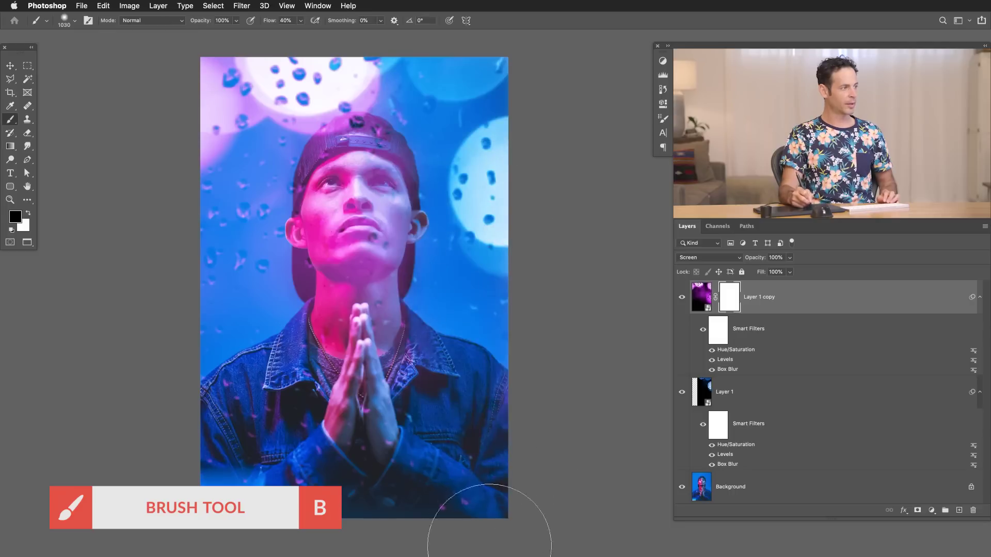
{"action": "left_click_drag", "start_coordinate": [361, 343], "coordinate": [393, 345]}
{"action": "key", "text": "shift+2"}
{"action": "mouse_move", "coordinate": [348, 294]}
{"action": "left_mouse_down"}
{"action": "mouse_move", "coordinate": [287, 365]}
{"action": "mouse_move", "coordinate": [409, 398]}
{"action": "mouse_move", "coordinate": [421, 476]}
{"action": "mouse_move", "coordinate": [281, 368]}
{"action": "left_mouse_up"}
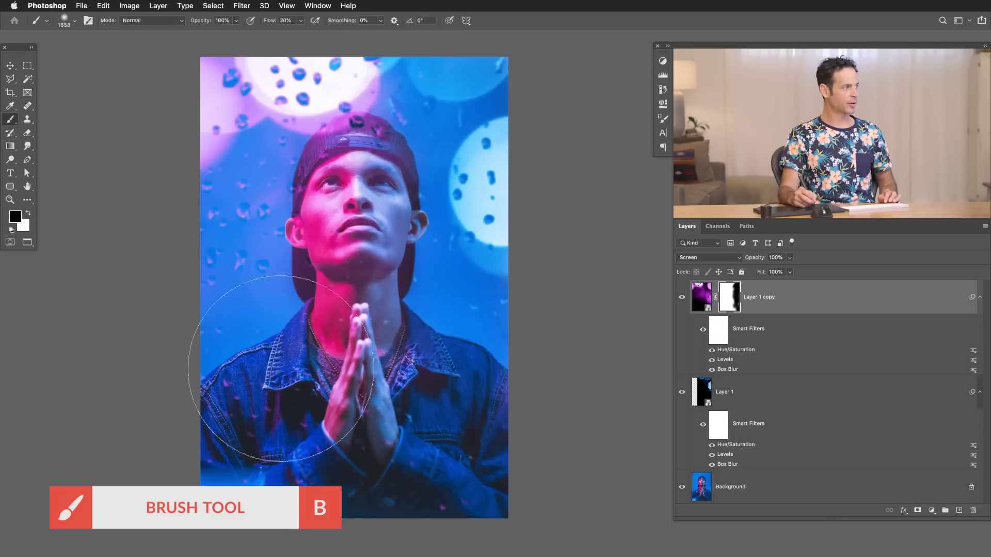
Step: Compare Layer 1 copy on and off, then shift its Hue/Saturation hue toward pink
{"action": "left_click", "coordinate": [682, 298]}
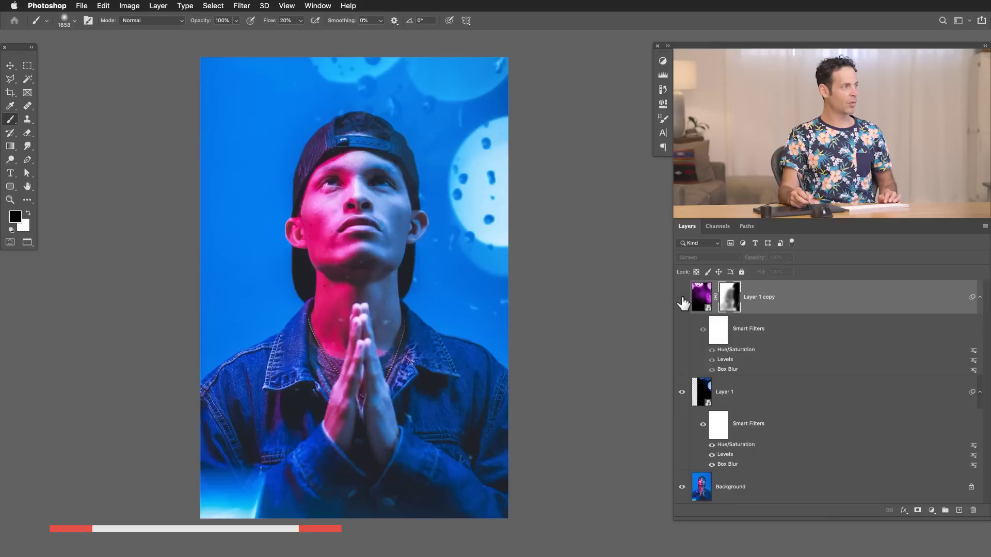
{"action": "left_click", "coordinate": [682, 299]}
{"action": "left_click", "coordinate": [682, 298]}
{"action": "left_click", "coordinate": [682, 299]}
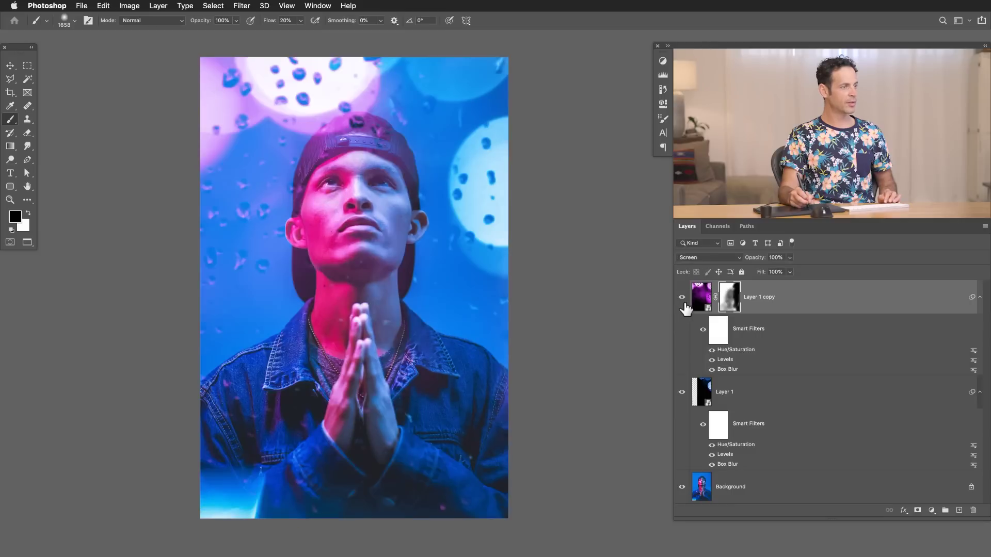
{"action": "double_click", "coordinate": [739, 350]}
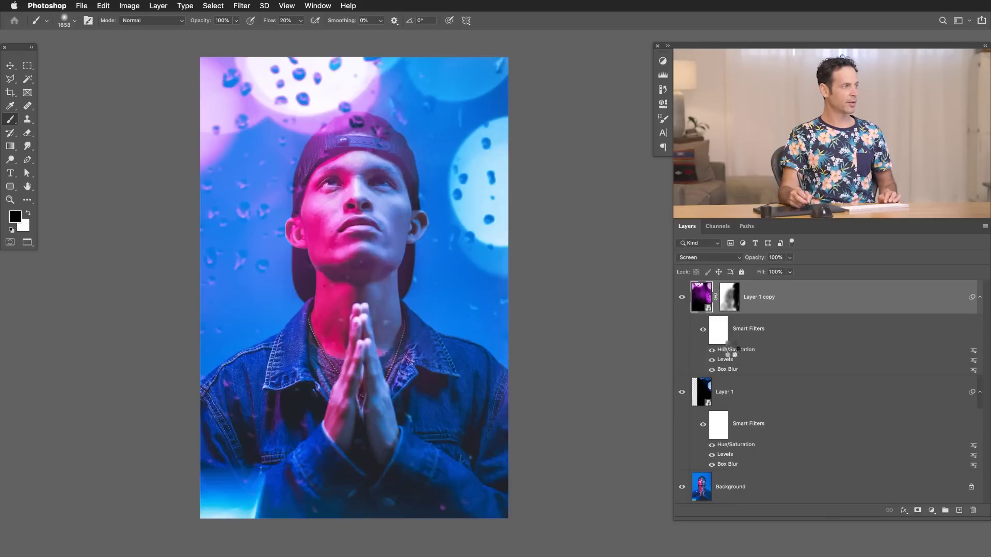
{"action": "left_click_drag", "start_coordinate": [519, 332], "coordinate": [427, 334]}
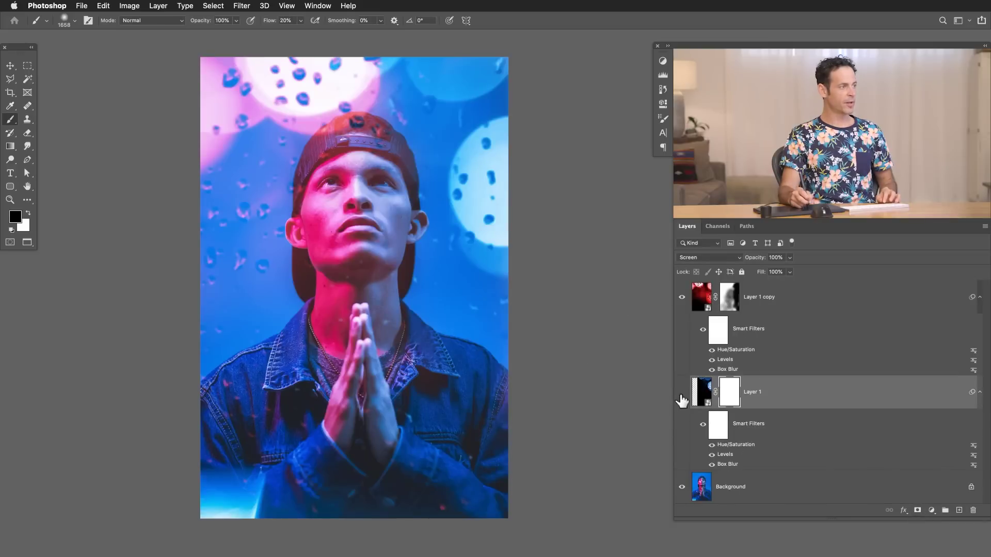
Step: Toggle Layer 1 off and on to check its effect, then collapse both layers' smart filter lists
{"action": "left_click", "coordinate": [681, 393]}
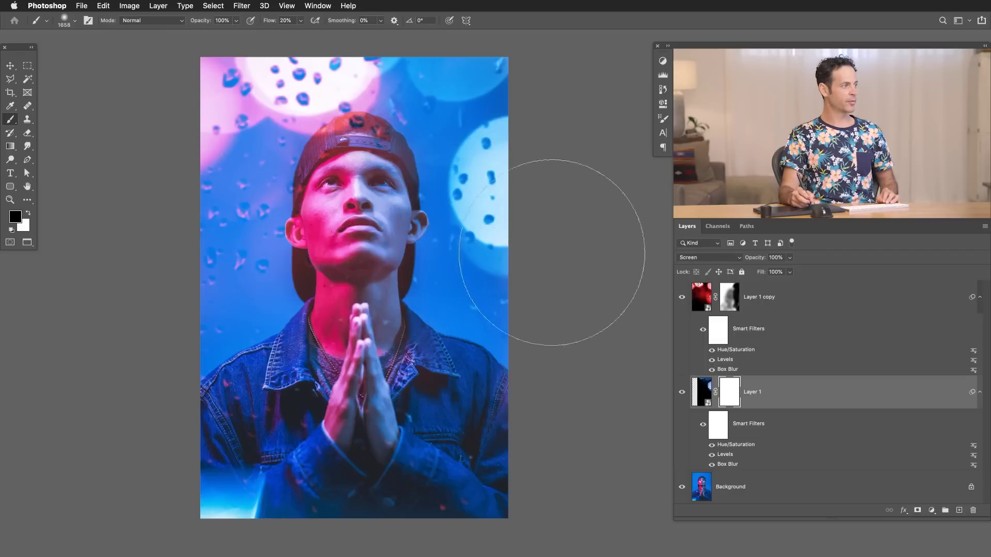
{"action": "left_click", "coordinate": [690, 395]}
{"action": "left_click", "coordinate": [689, 394]}
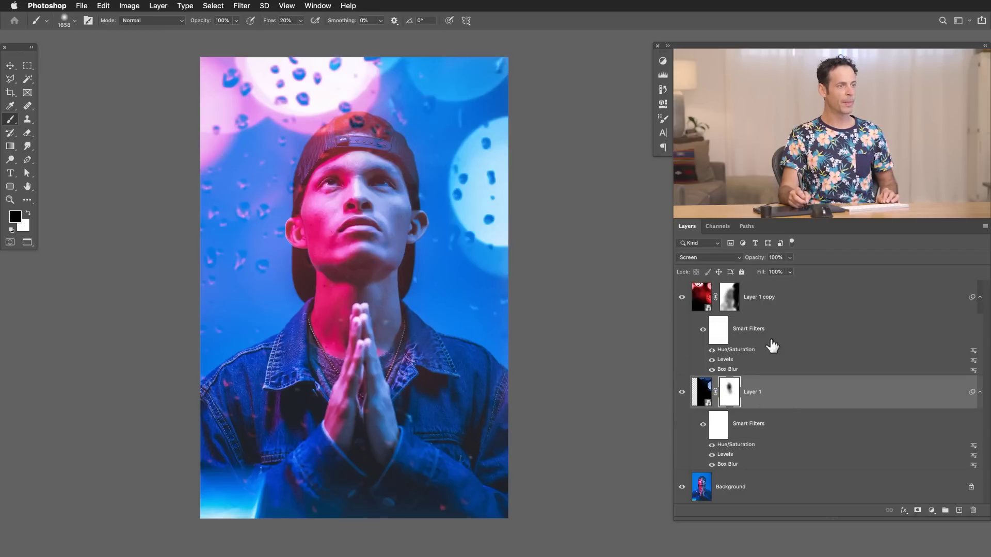
{"action": "left_click", "coordinate": [980, 298]}
{"action": "left_click", "coordinate": [978, 331]}
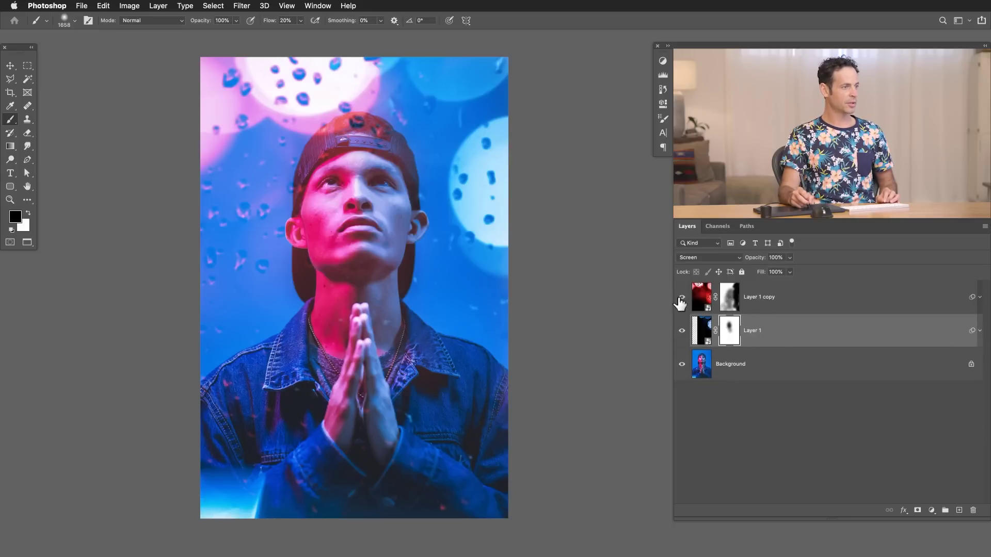
Step: Compare the plain portrait with both bokeh layers shown, then target Layer 1's image instead of its mask
{"action": "left_click_drag", "start_coordinate": [682, 298], "coordinate": [680, 343]}
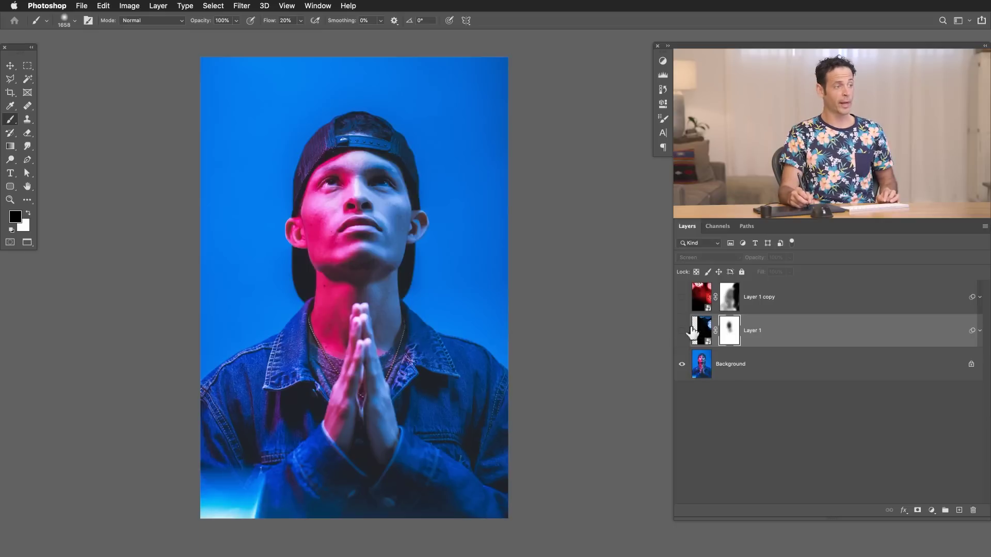
{"action": "left_click_drag", "start_coordinate": [682, 301], "coordinate": [692, 325]}
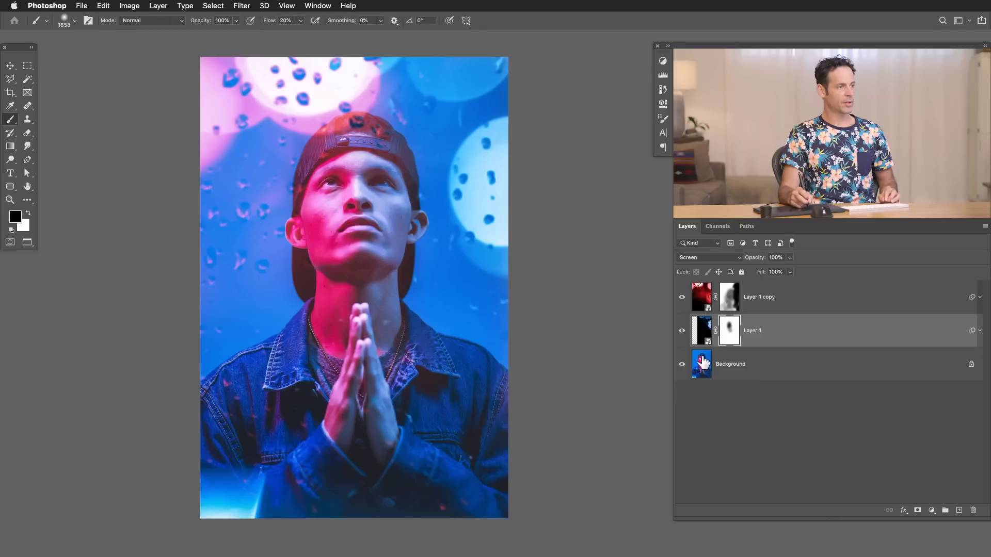
{"action": "left_click_drag", "start_coordinate": [699, 333], "coordinate": [732, 338]}
Step: Duplicate Layer 1 as Layer 1 copy 2 and centre its bokeh on the canvas
{"action": "key", "text": "super+j"}
{"action": "key", "text": "v"}
{"action": "left_click_drag", "start_coordinate": [491, 314], "coordinate": [395, 344]}
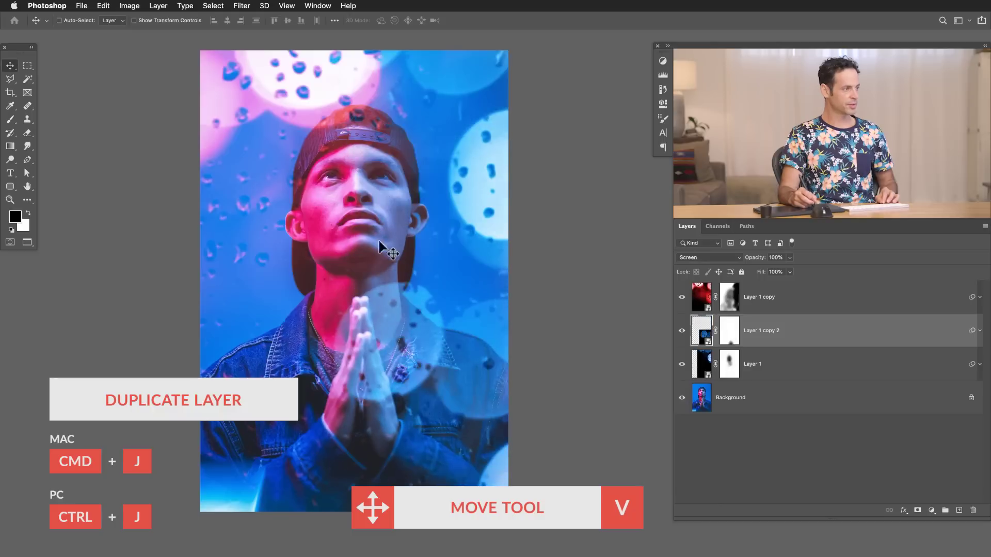
{"action": "left_click", "coordinate": [405, 401], "text": "super"}
{"action": "left_click", "coordinate": [400, 397], "text": "alt+super"}
{"action": "left_click_drag", "start_coordinate": [347, 394], "coordinate": [142, 273]}
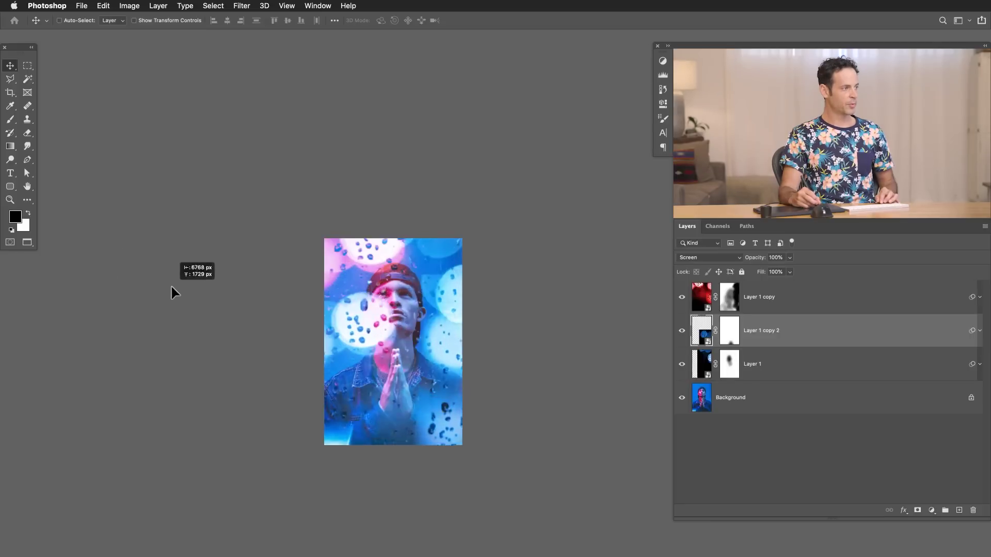
{"action": "left_click_drag", "start_coordinate": [171, 288], "coordinate": [388, 343]}
Step: Flip Layer 1 copy 2 vertically and shift it down and left over the lower portrait
{"action": "key", "text": "super+t"}
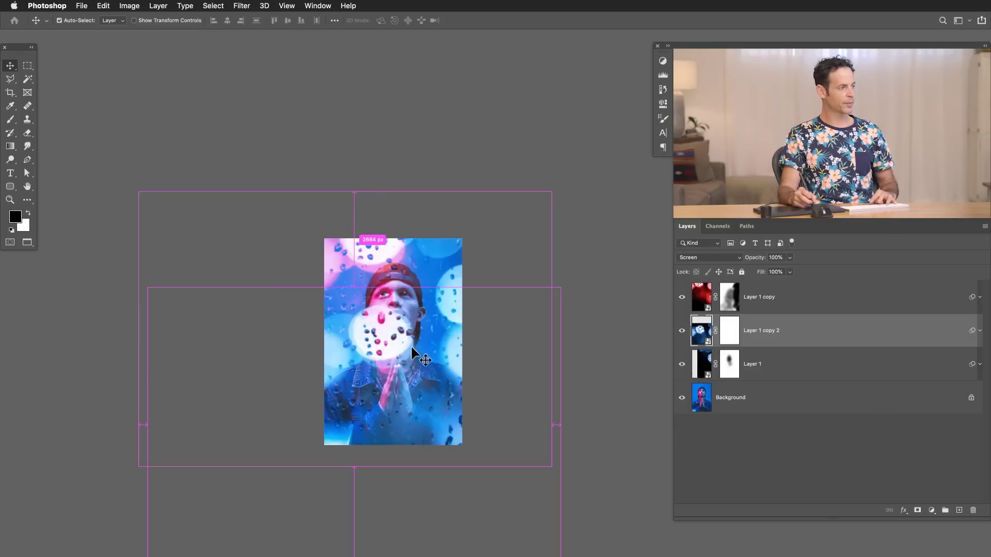
{"action": "right_click", "coordinate": [418, 341]}
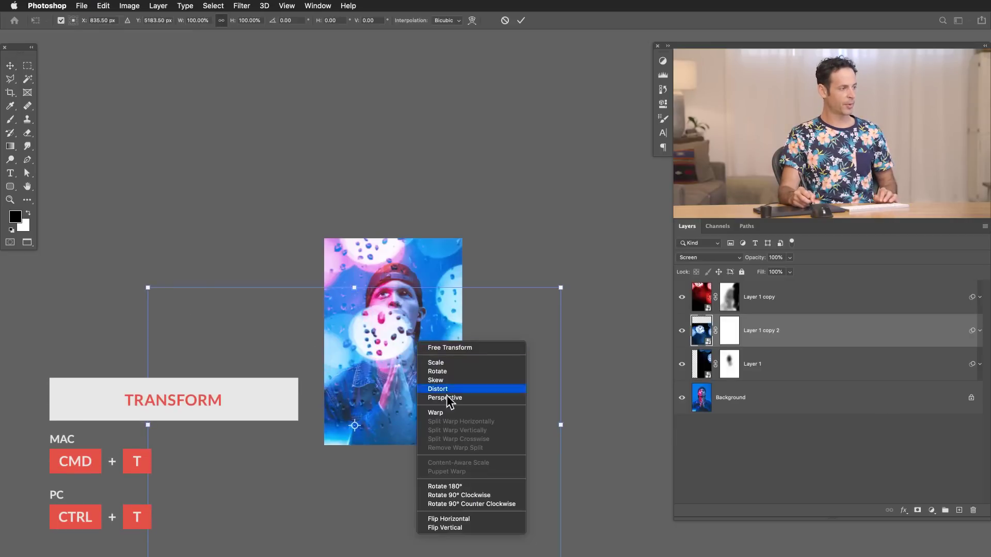
{"action": "left_click", "coordinate": [459, 528]}
{"action": "left_click_drag", "start_coordinate": [480, 428], "coordinate": [430, 523]}
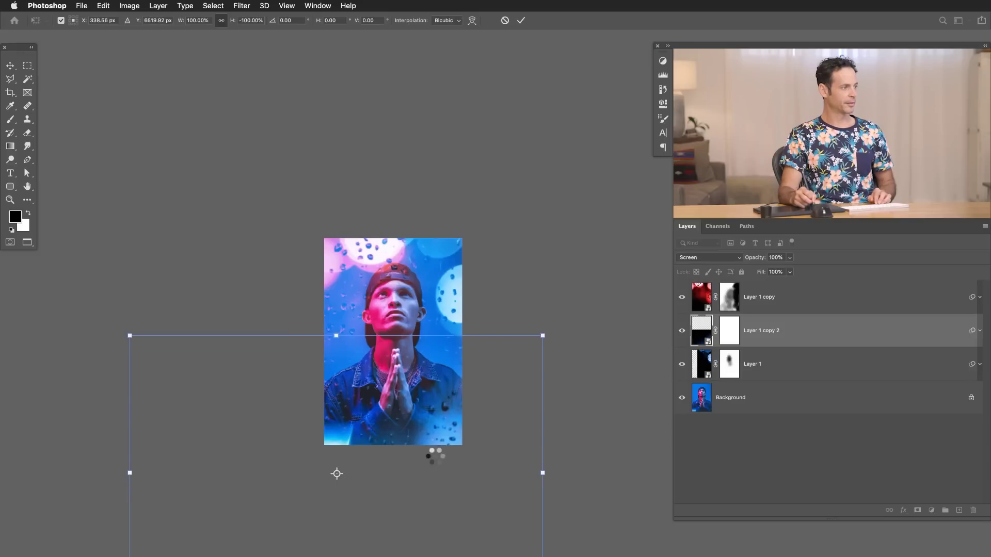
{"action": "key", "text": "super+0"}
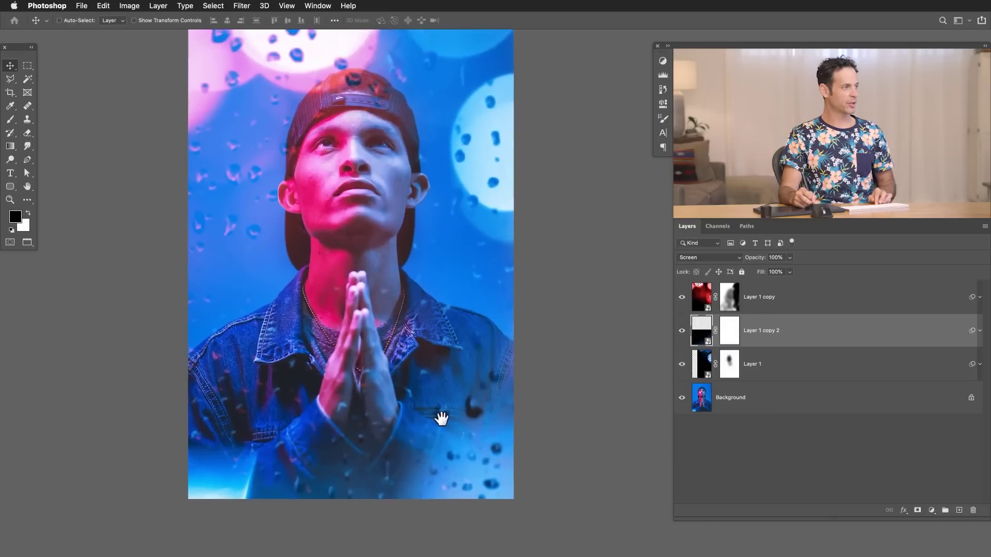
{"action": "left_click_drag", "start_coordinate": [442, 419], "coordinate": [359, 305]}
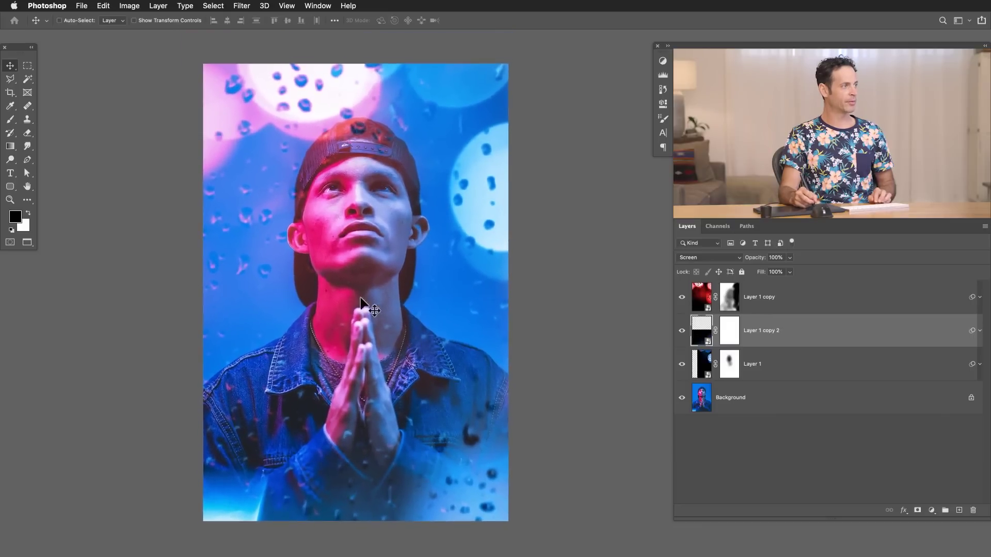
Step: Compare Layer 1 copy with its visibility and mask toggled off and back on
{"action": "left_click", "coordinate": [682, 297]}
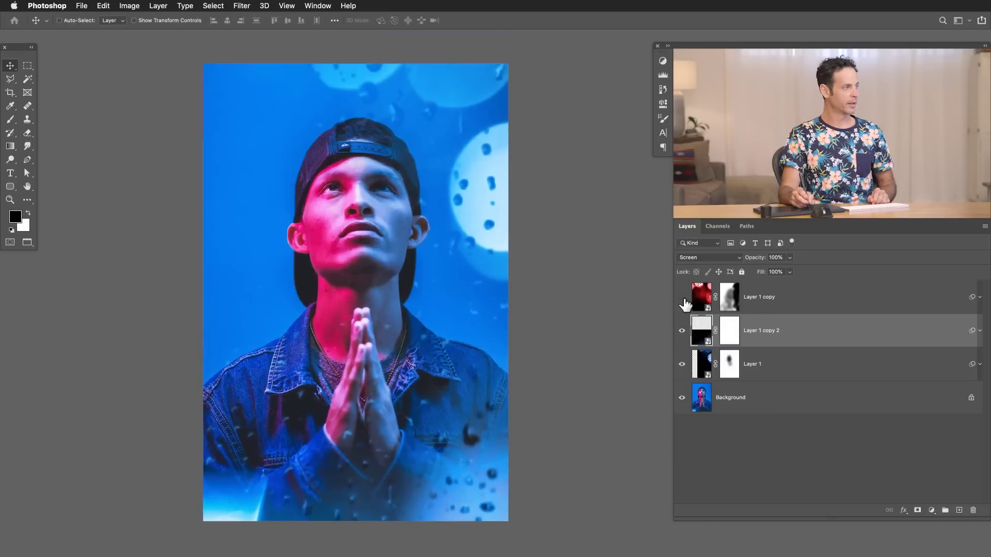
{"action": "left_click", "coordinate": [682, 297]}
{"action": "left_click", "coordinate": [730, 297], "text": "shift"}
{"action": "left_click", "coordinate": [730, 298], "text": "shift"}
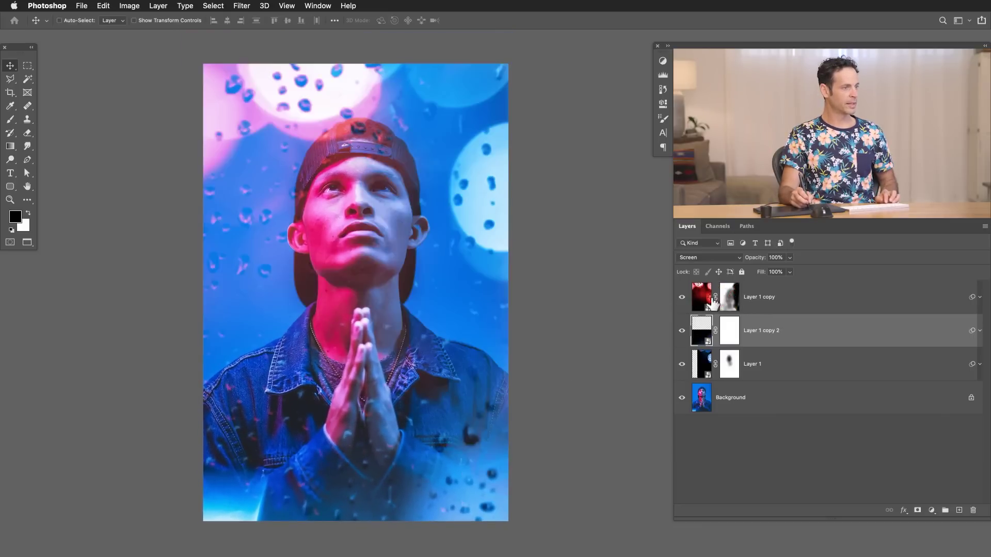
{"action": "left_click", "coordinate": [682, 298]}
{"action": "left_click", "coordinate": [682, 297]}
Step: Duplicate Layer 1 copy into Layer 1 copy 3, move its disc to the chest, and mask it off the hands
{"action": "left_click", "coordinate": [785, 298]}
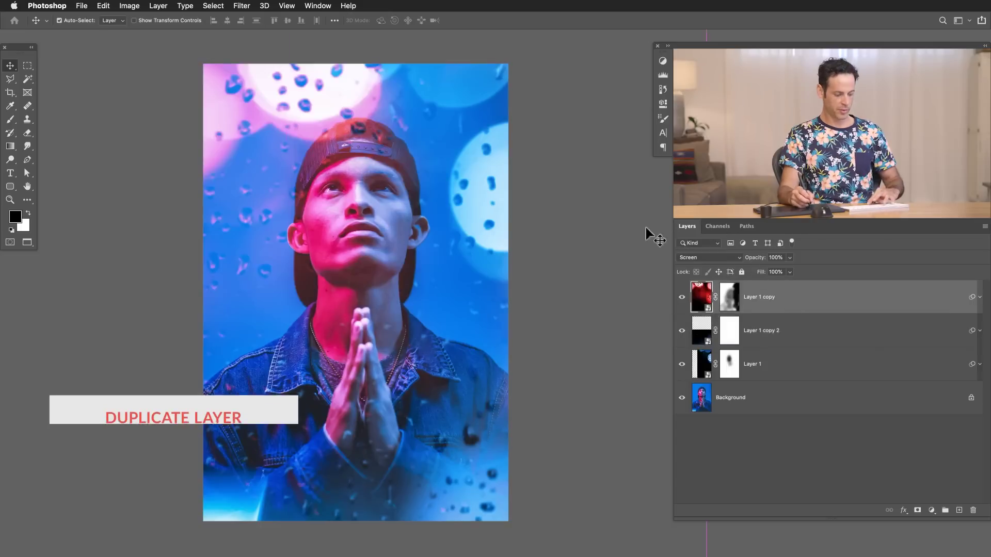
{"action": "key", "text": "super+j"}
{"action": "left_click_drag", "start_coordinate": [382, 336], "coordinate": [38, 489]}
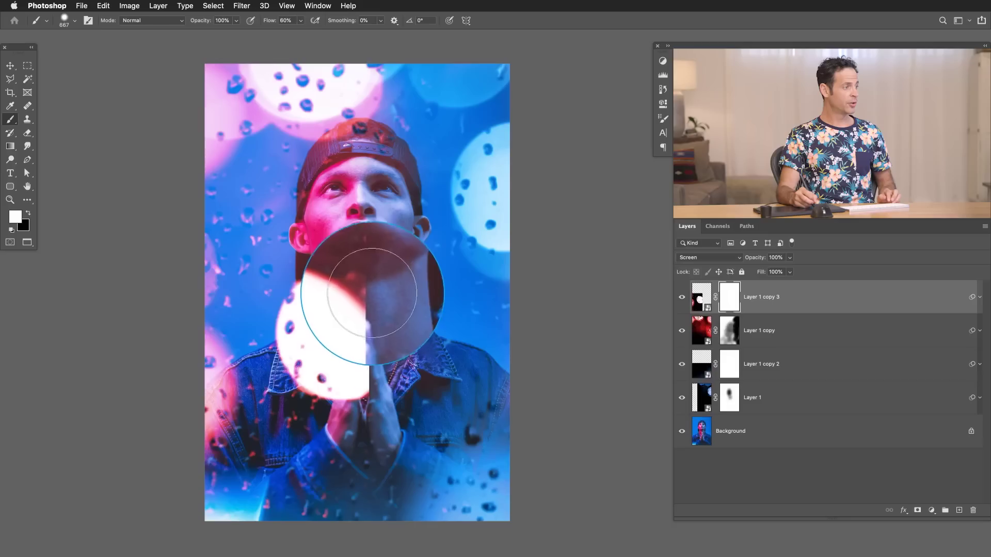
{"action": "mouse_move", "coordinate": [371, 293]}
{"action": "left_mouse_down"}
{"action": "mouse_move", "coordinate": [368, 373]}
{"action": "mouse_move", "coordinate": [347, 364]}
{"action": "mouse_move", "coordinate": [343, 347]}
{"action": "mouse_move", "coordinate": [363, 339]}
{"action": "left_mouse_up"}
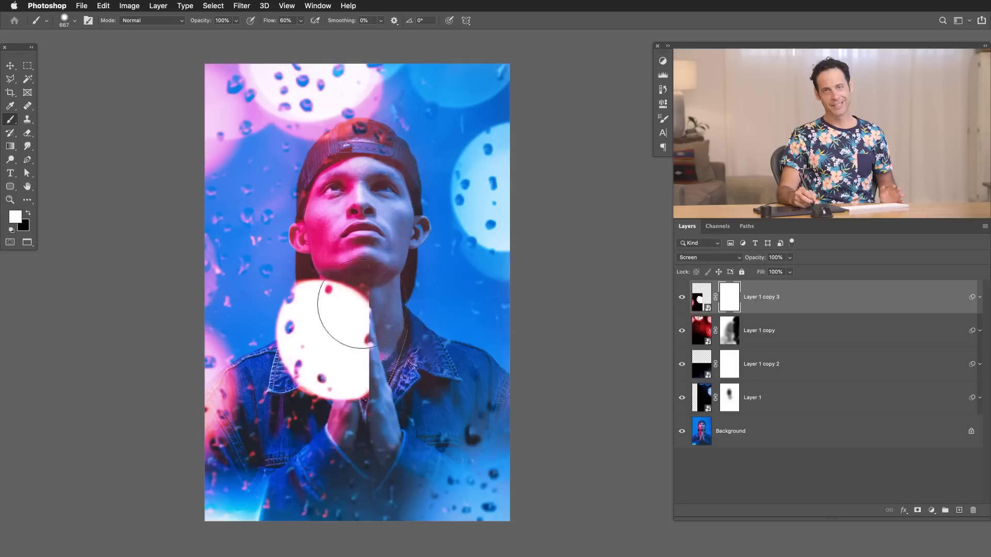
{"action": "key", "text": "x"}
{"action": "mouse_move", "coordinate": [330, 313]}
{"action": "left_mouse_down"}
{"action": "mouse_move", "coordinate": [380, 361]}
{"action": "mouse_move", "coordinate": [330, 331]}
{"action": "mouse_move", "coordinate": [285, 336]}
{"action": "mouse_move", "coordinate": [343, 393]}
{"action": "left_mouse_up"}
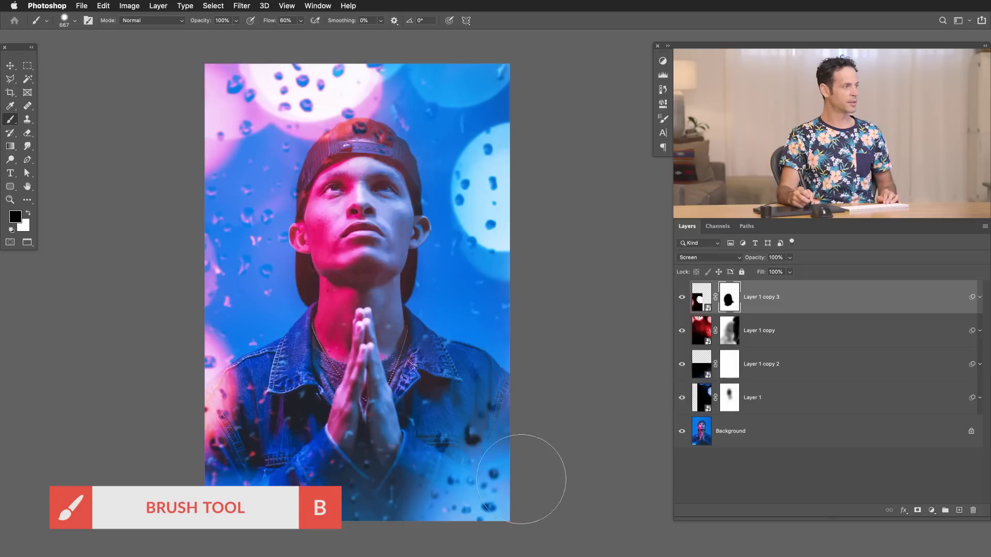
{"action": "left_click", "coordinate": [784, 403], "text": "shift"}
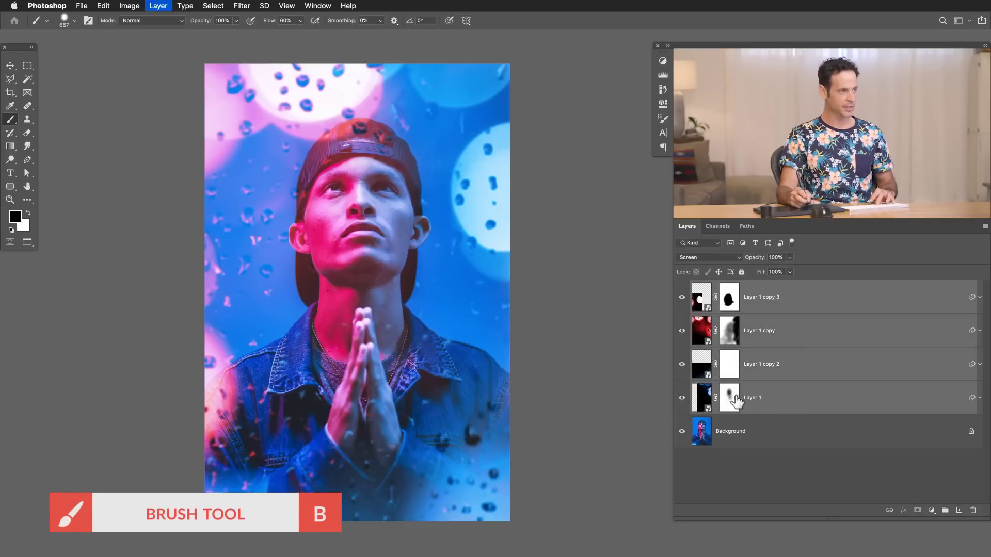
Step: Group the four bokeh layers into Group 1 and toggle it off and on to compare with the portrait
{"action": "key", "text": "ctrl+g"}
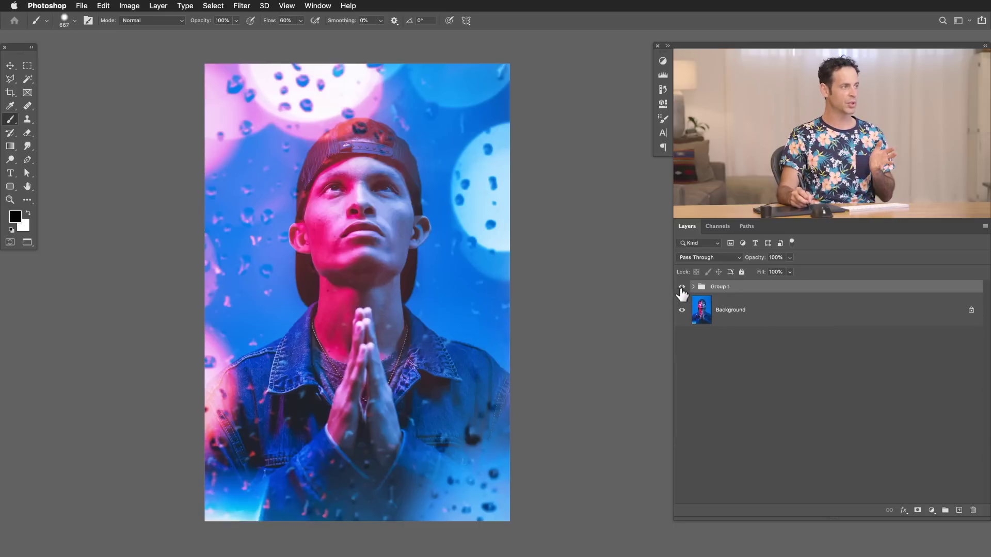
{"action": "left_click", "coordinate": [682, 287]}
{"action": "left_click", "coordinate": [682, 288]}
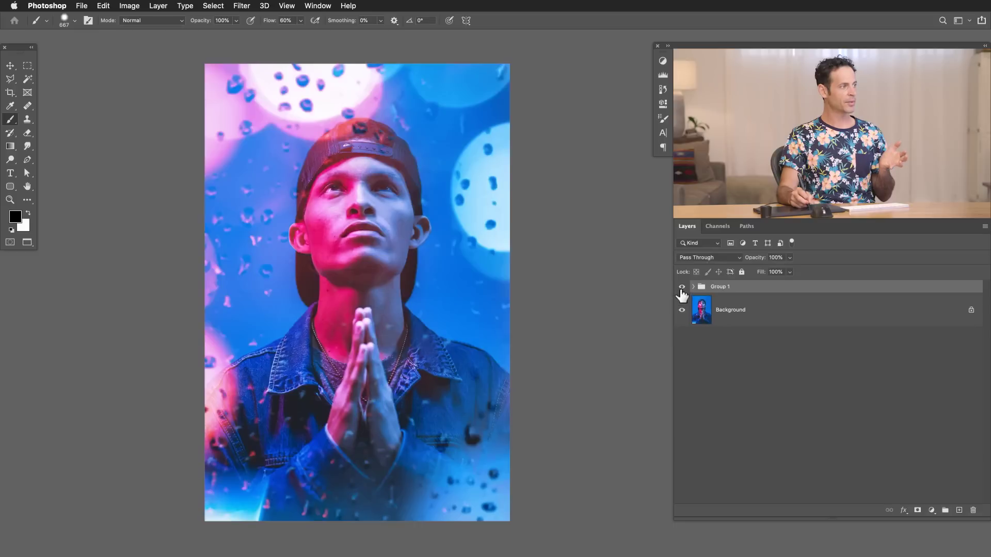
{"action": "left_click", "coordinate": [682, 288]}
{"action": "left_click", "coordinate": [682, 288]}
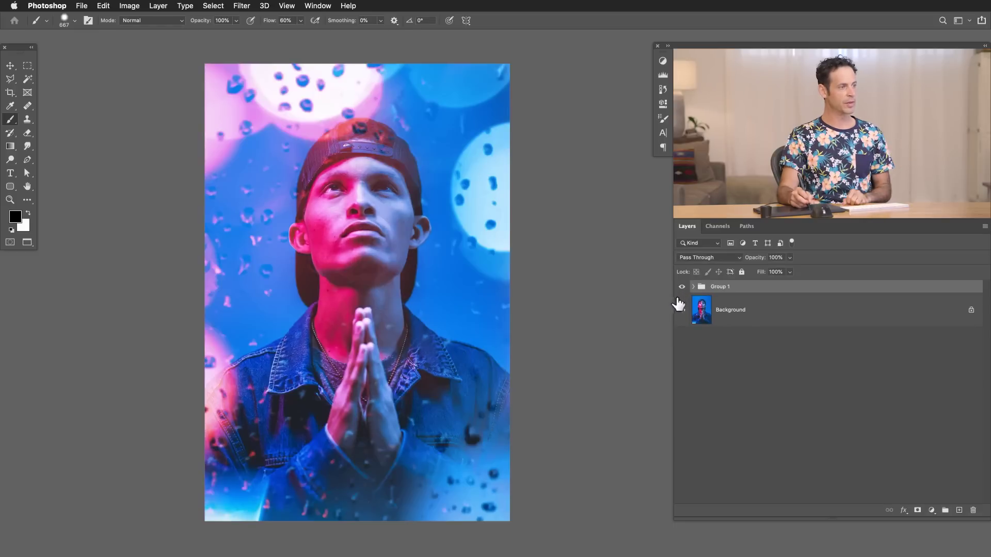